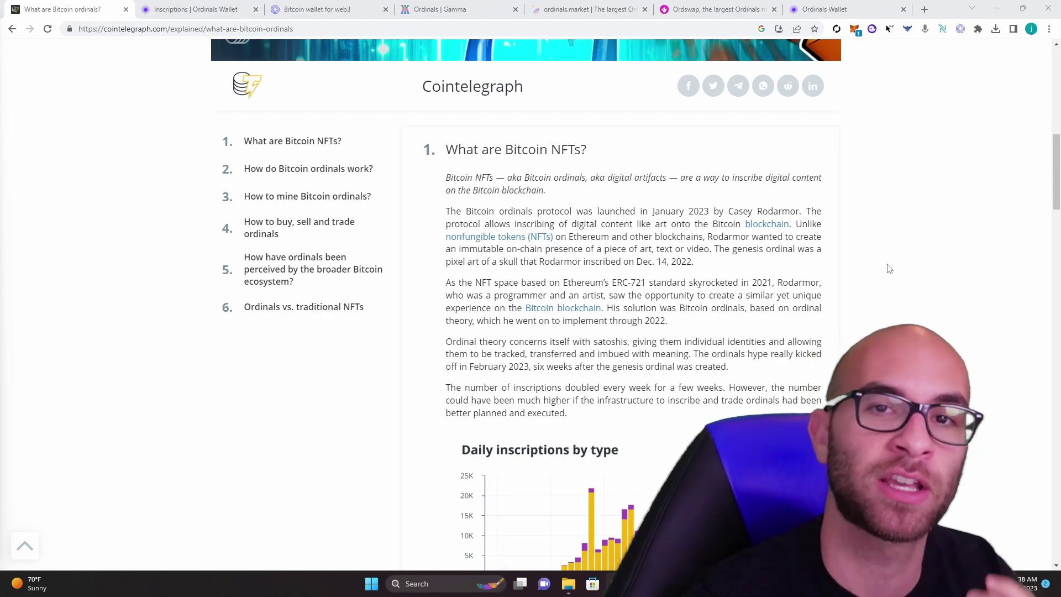
- Scroll up and down through the currently open page to look over its contents
scroll(761, 251, "down", 1)
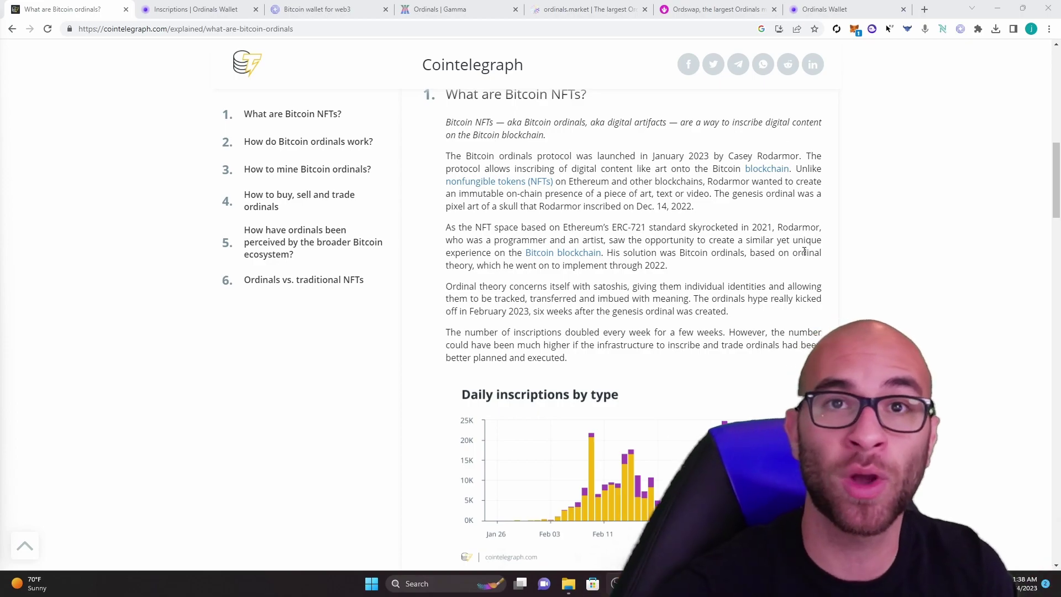
scroll(761, 252, "down", 6)
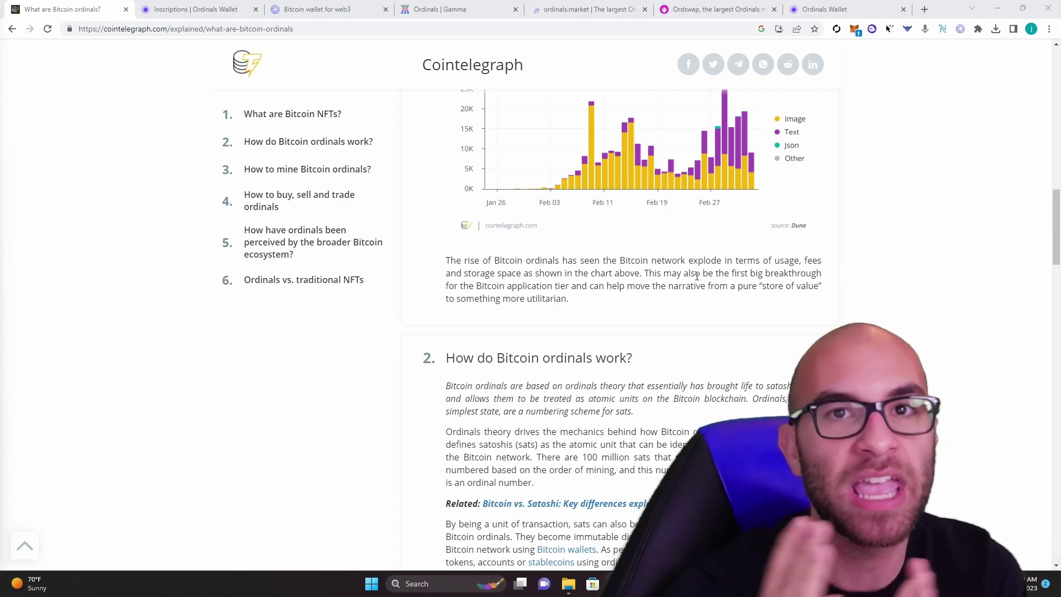
scroll(769, 310, "down", 5)
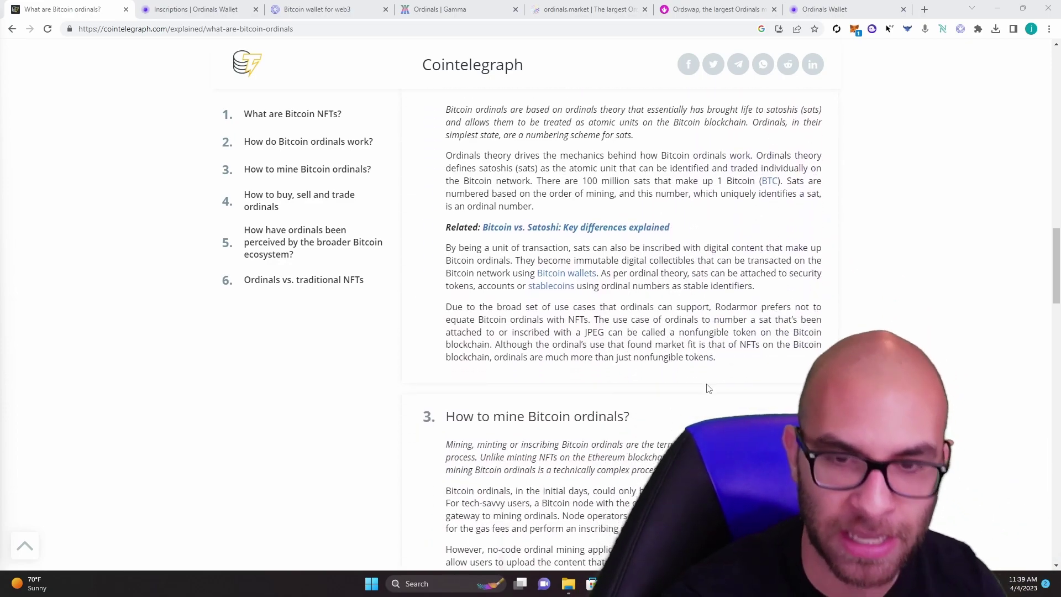
scroll(603, 313, "up", 2)
scroll(619, 314, "down", 2)
scroll(648, 316, "up", 1)
scroll(649, 316, "down", 2)
scroll(657, 317, "up", 1)
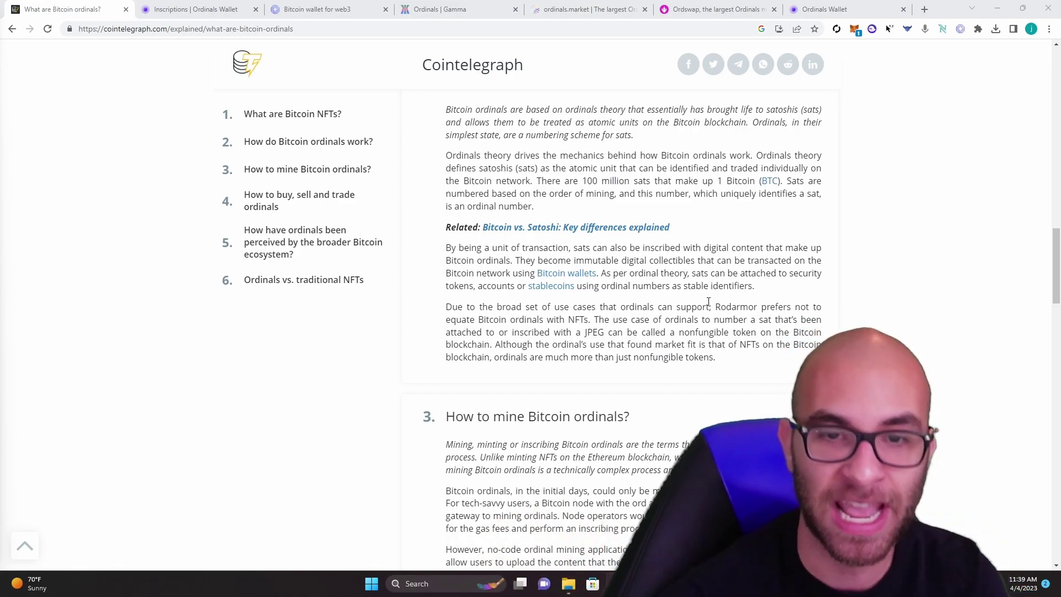
scroll(709, 302, "down", 4)
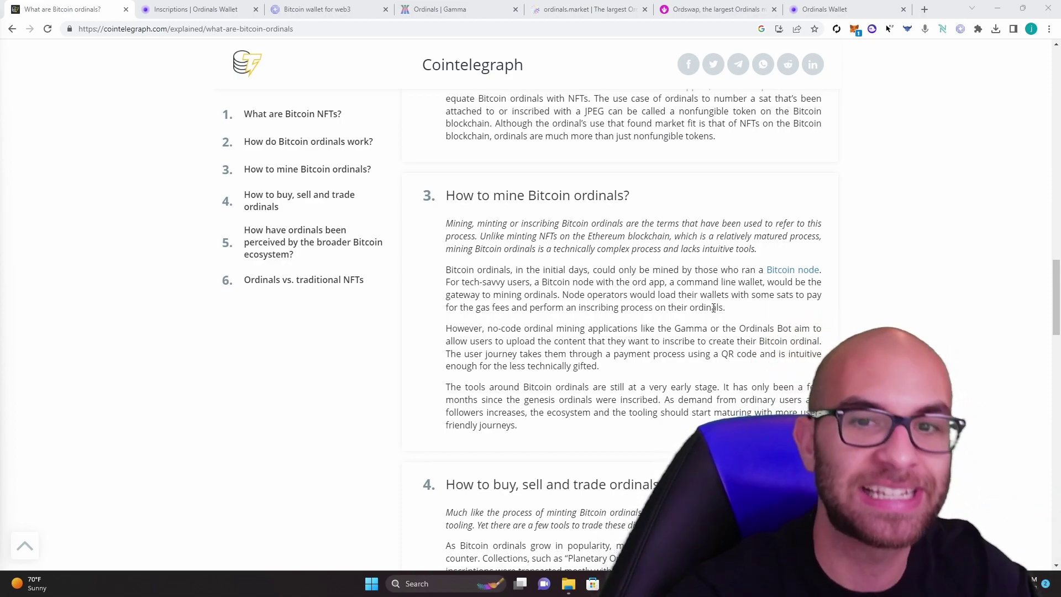
scroll(785, 352, "down", 1)
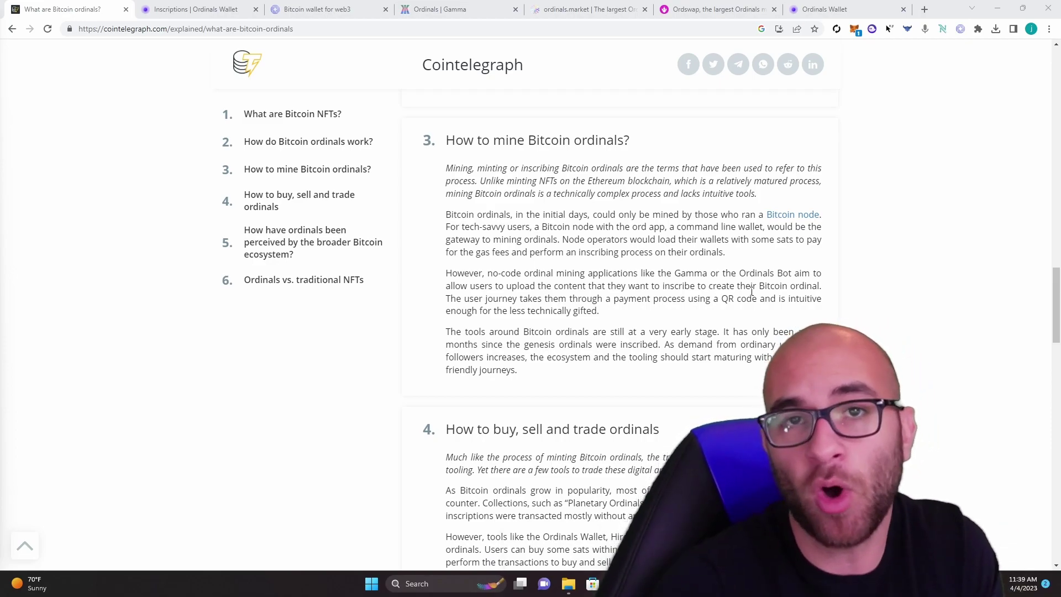
scroll(751, 291, "down", 3)
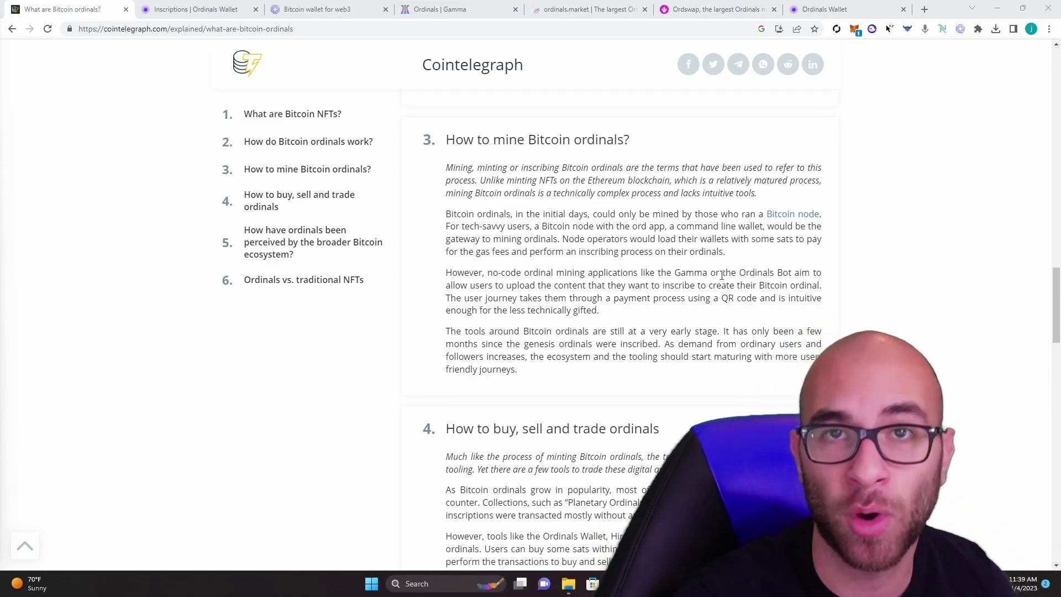
scroll(755, 307, "down", 1)
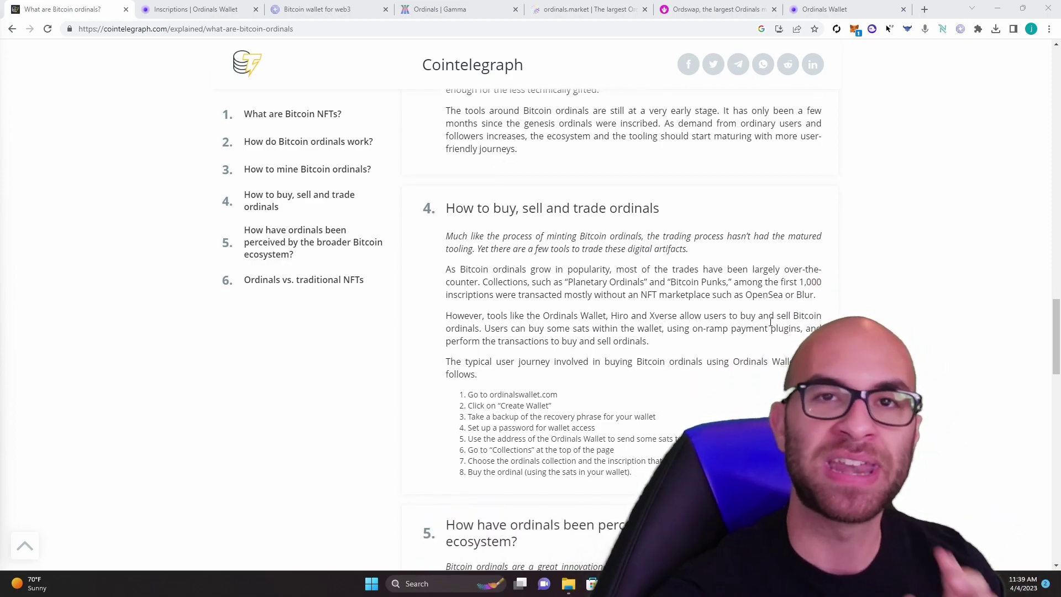
scroll(772, 323, "down", 1)
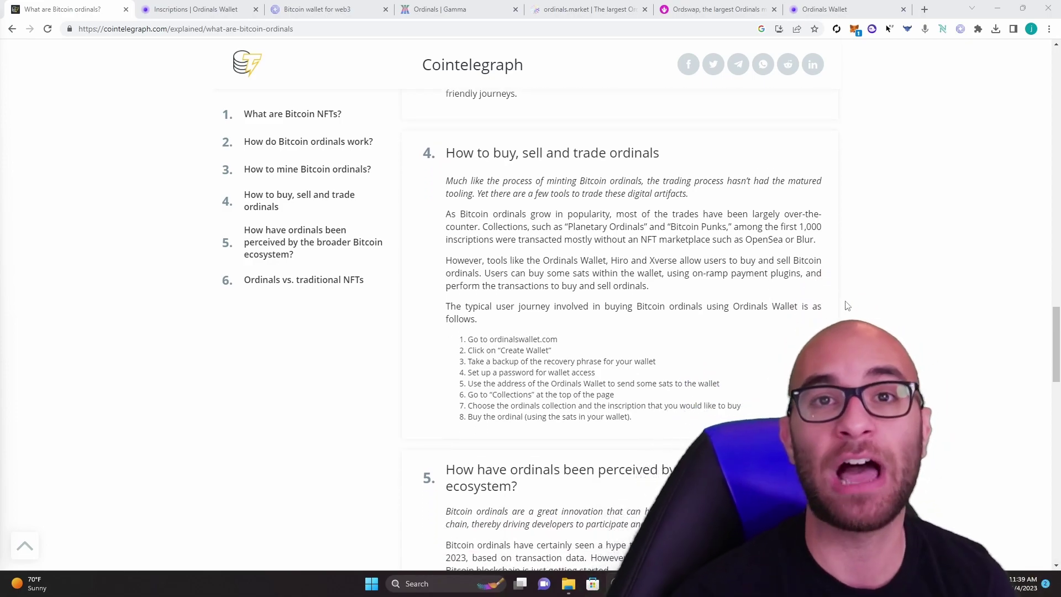
scroll(809, 265, "down", 6)
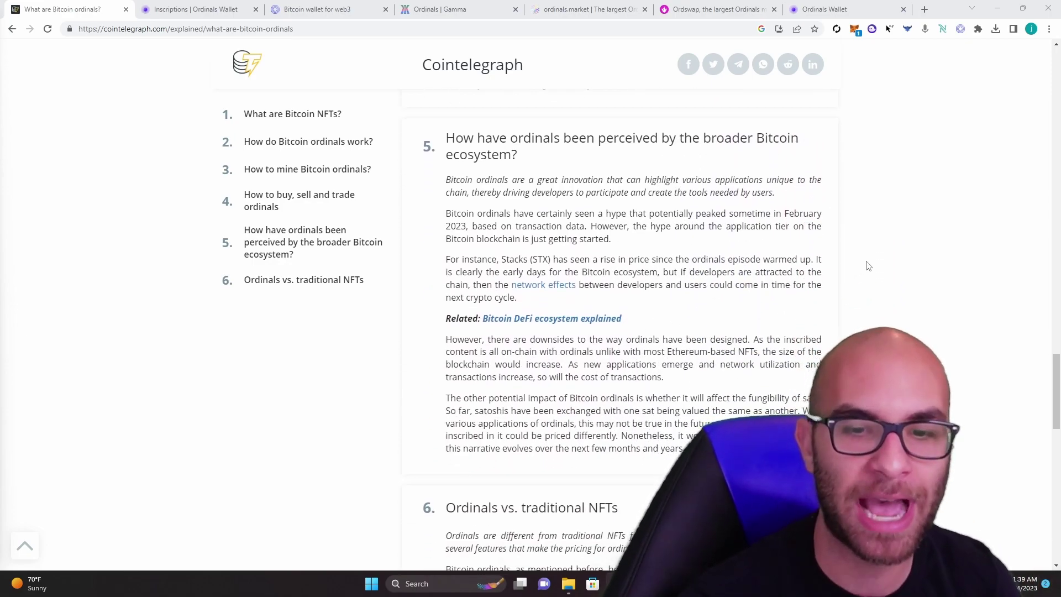
scroll(839, 213, "down", 2)
scroll(843, 221, "down", 2)
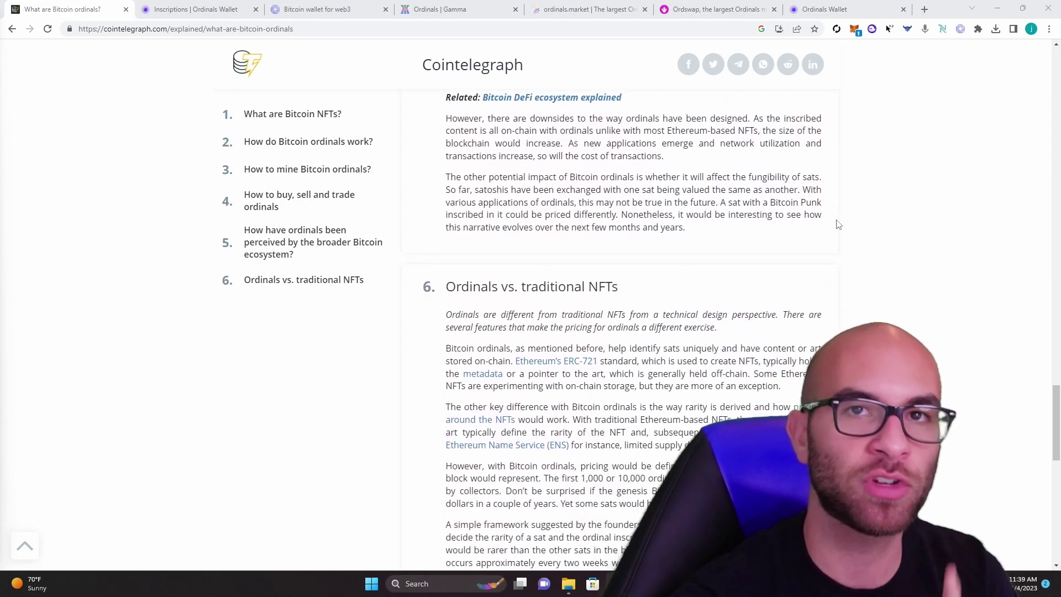
scroll(849, 223, "down", 1)
scroll(852, 223, "down", 1)
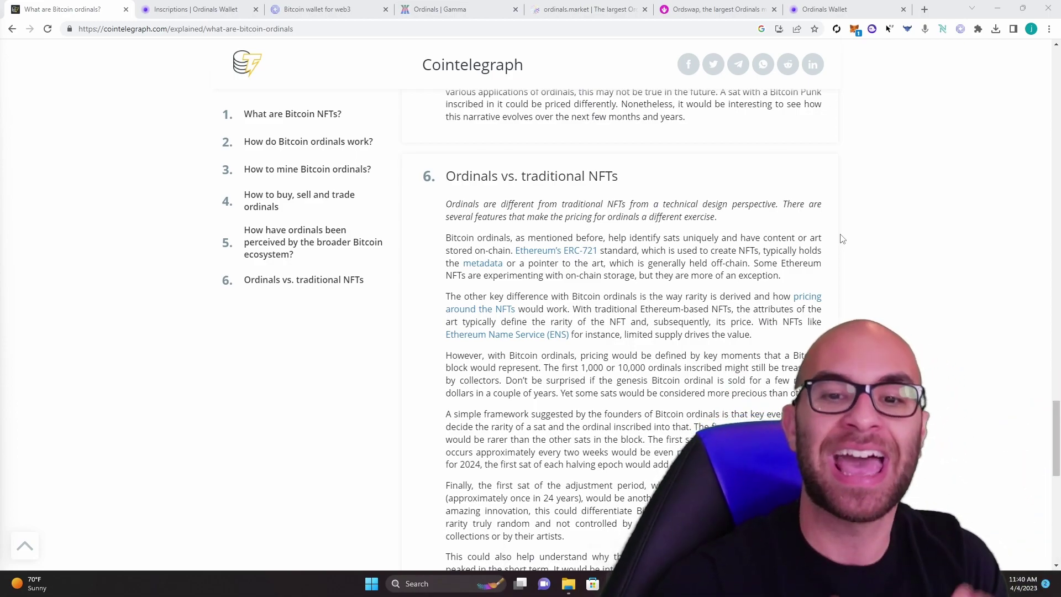
scroll(728, 239, "down", 2)
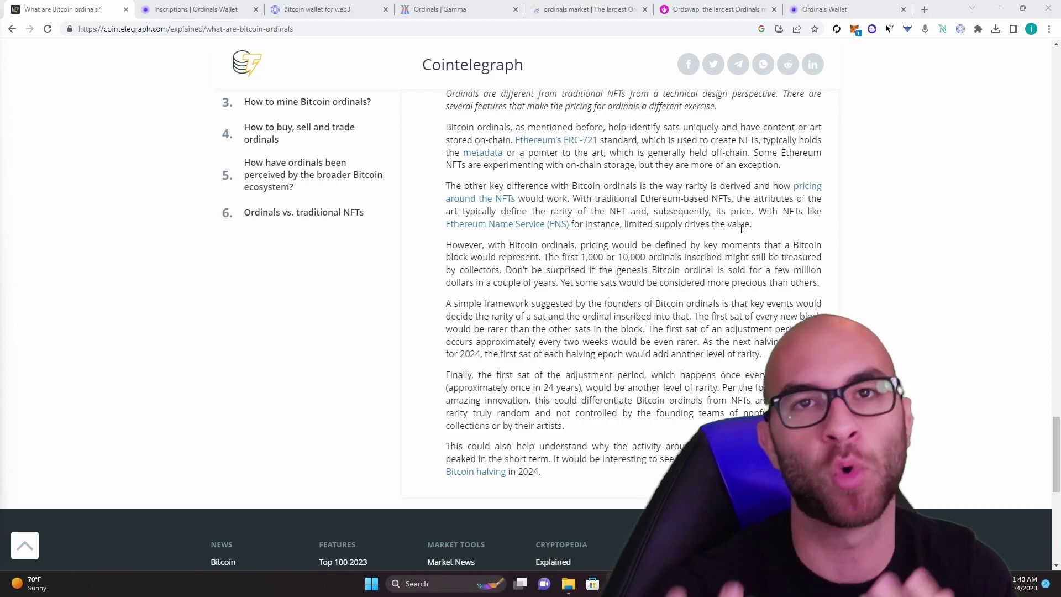
scroll(643, 165, "up", 4)
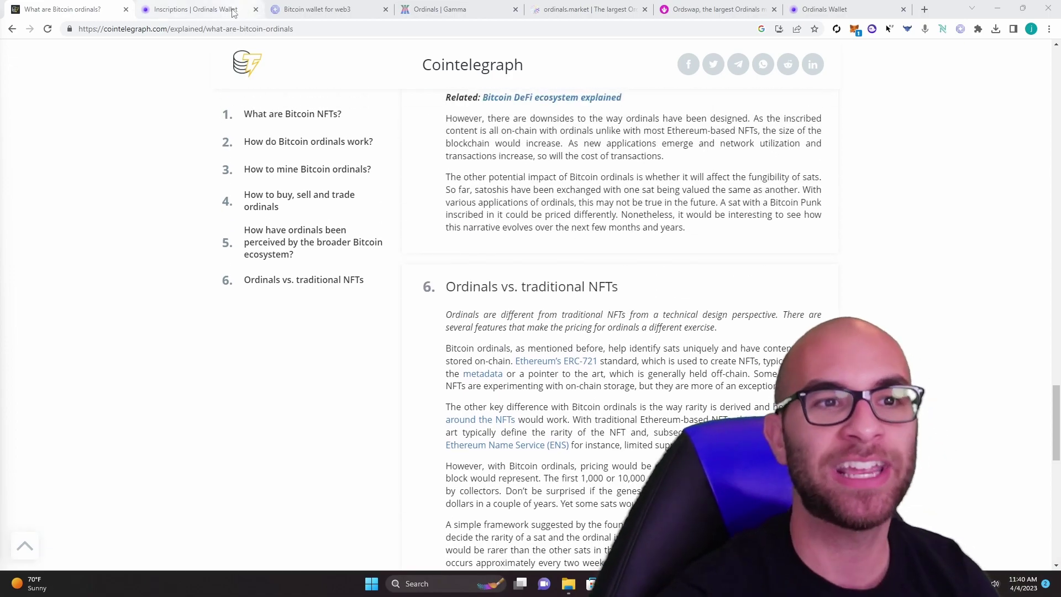
- Switch to the Ordinals Wallet inscriptions listing and browse the grid of newest inscriptions
left_click(235, 10)
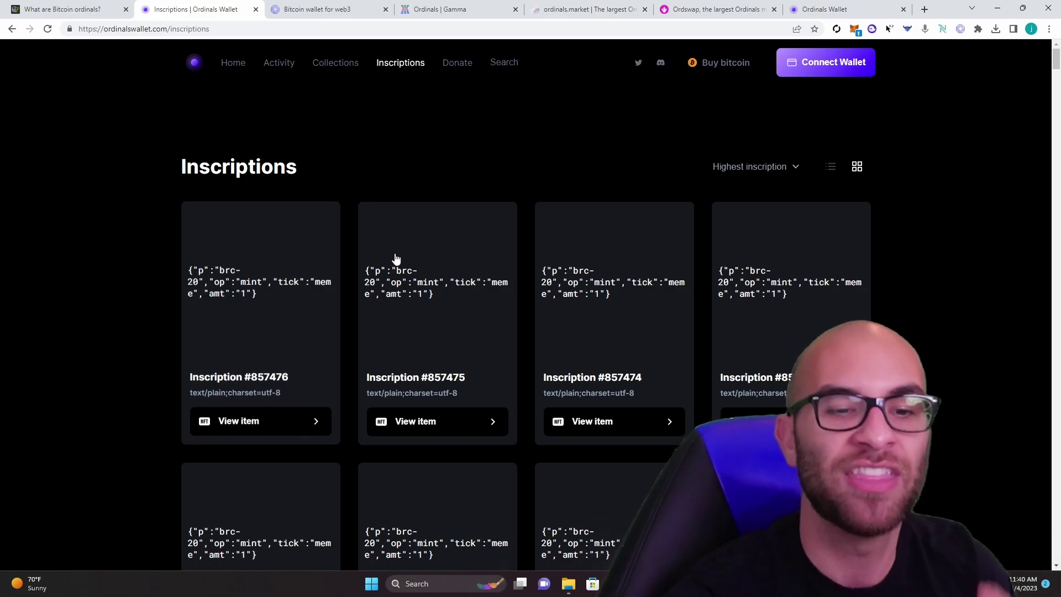
scroll(324, 286, "down", 2)
scroll(310, 284, "up", 2)
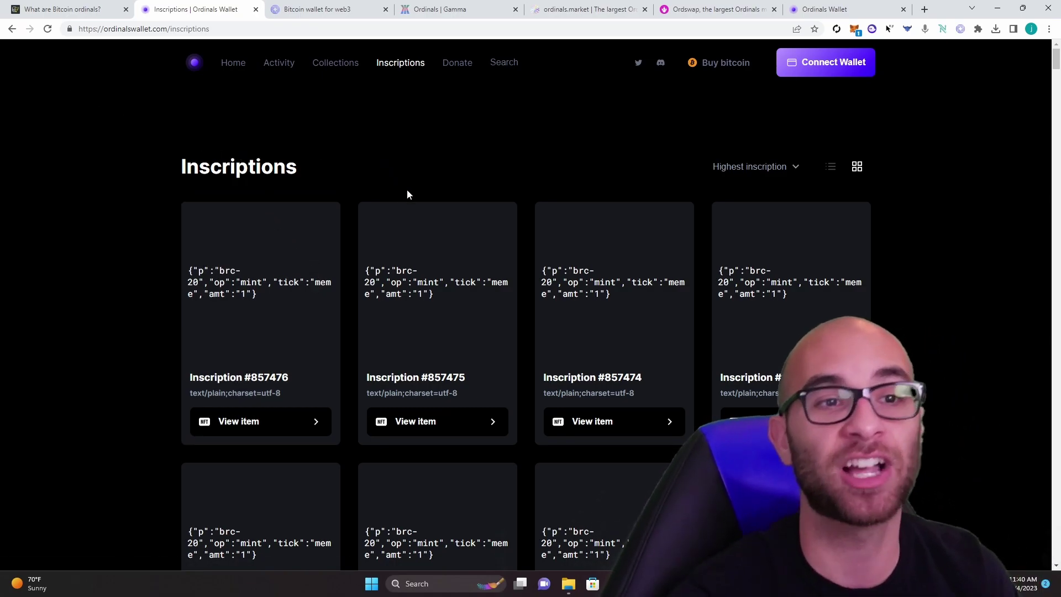
scroll(410, 170, "down", 1)
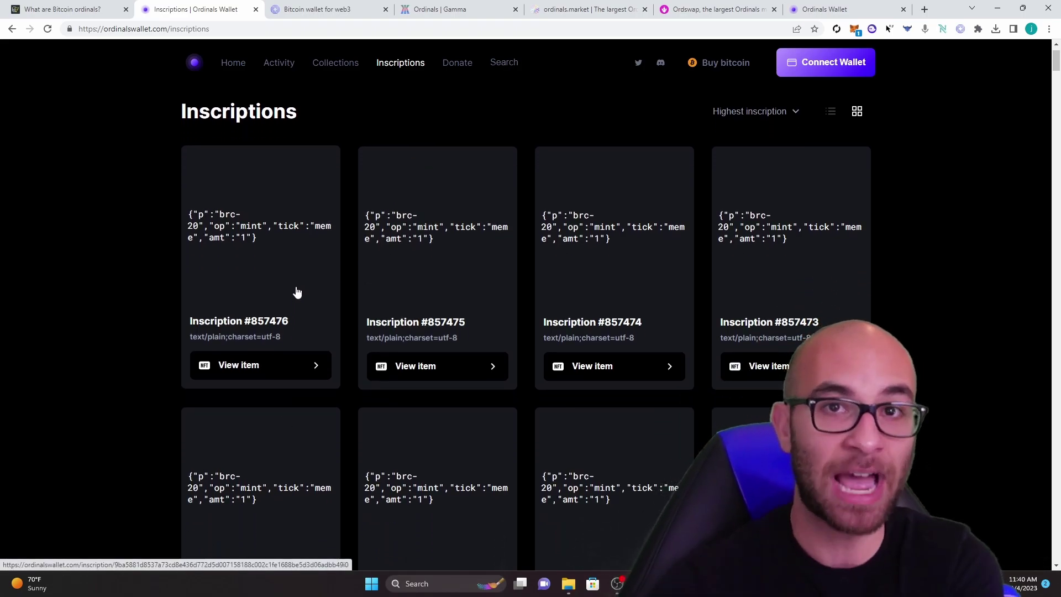
scroll(356, 312, "down", 1)
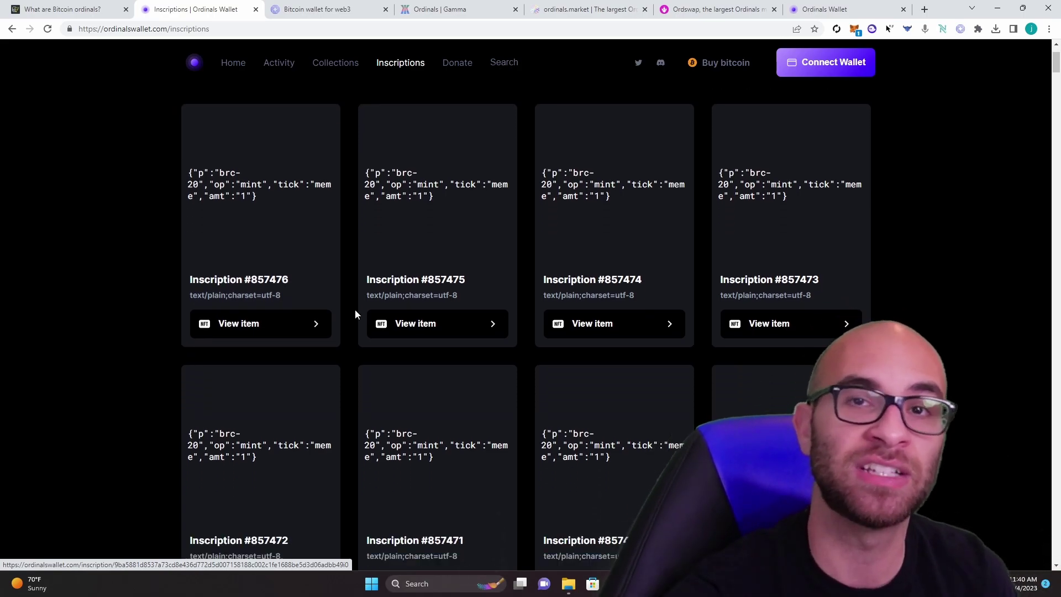
scroll(540, 310, "up", 1)
scroll(540, 309, "up", 1)
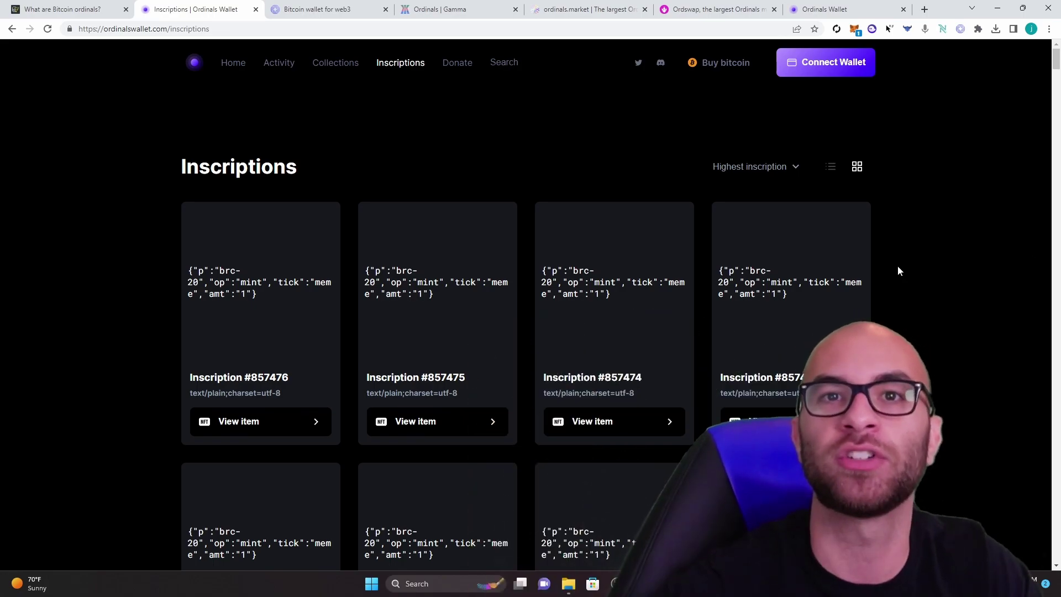
scroll(887, 237, "down", 1)
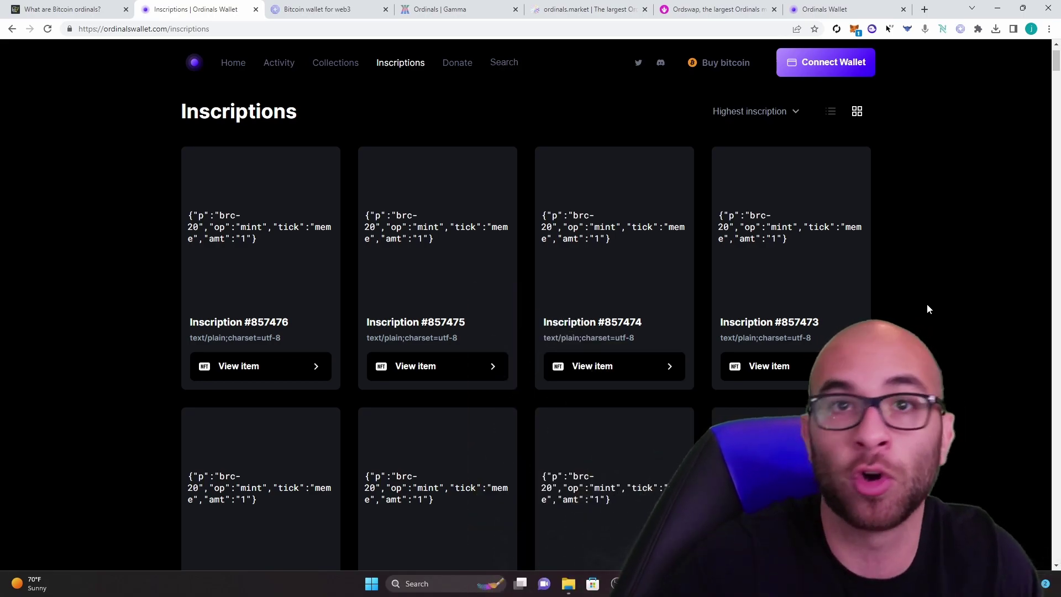
scroll(926, 309, "down", 6)
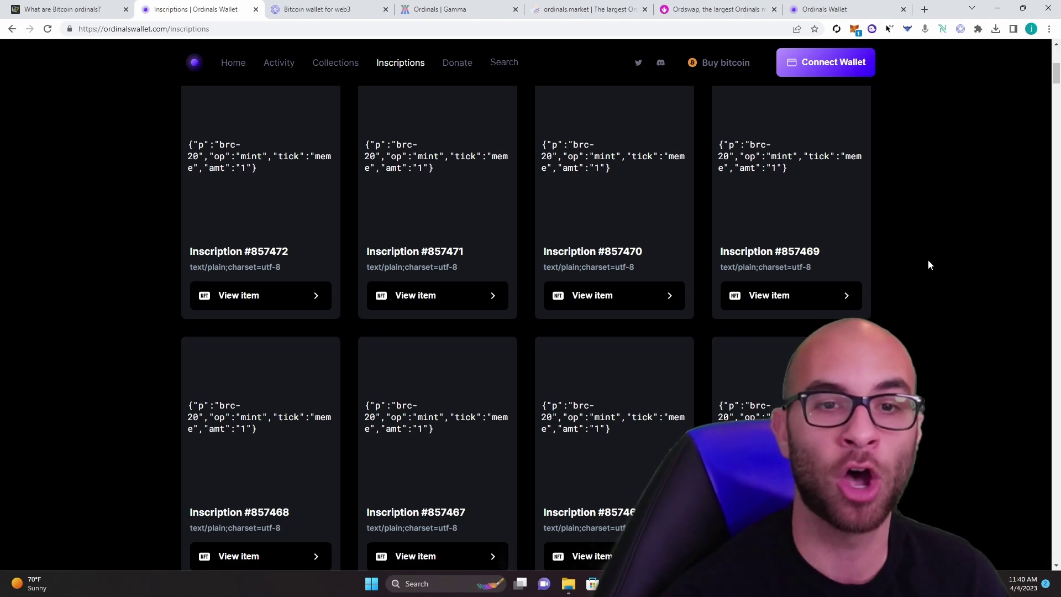
scroll(641, 218, "up", 2)
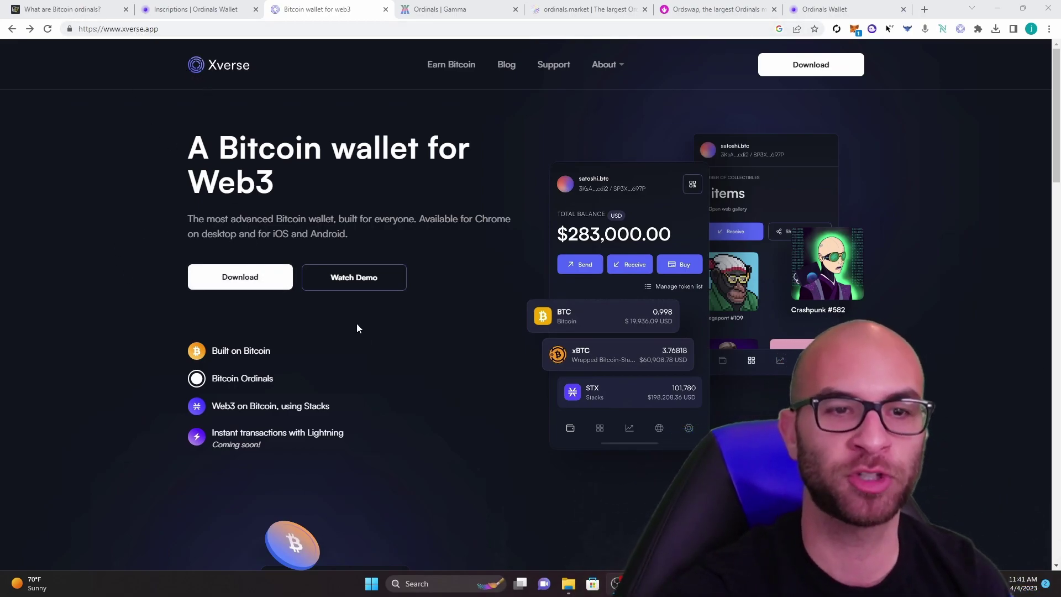
- Open Xverse's Receive view and highlight the wallet's Bitcoin and Ordinals receiving addresses
left_click(237, 279)
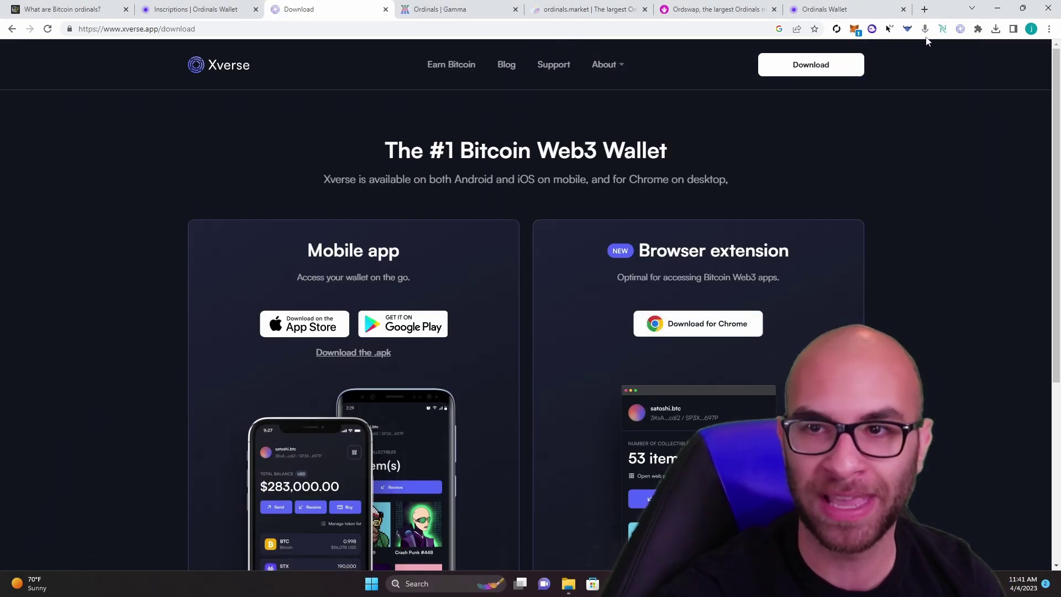
left_click(960, 29)
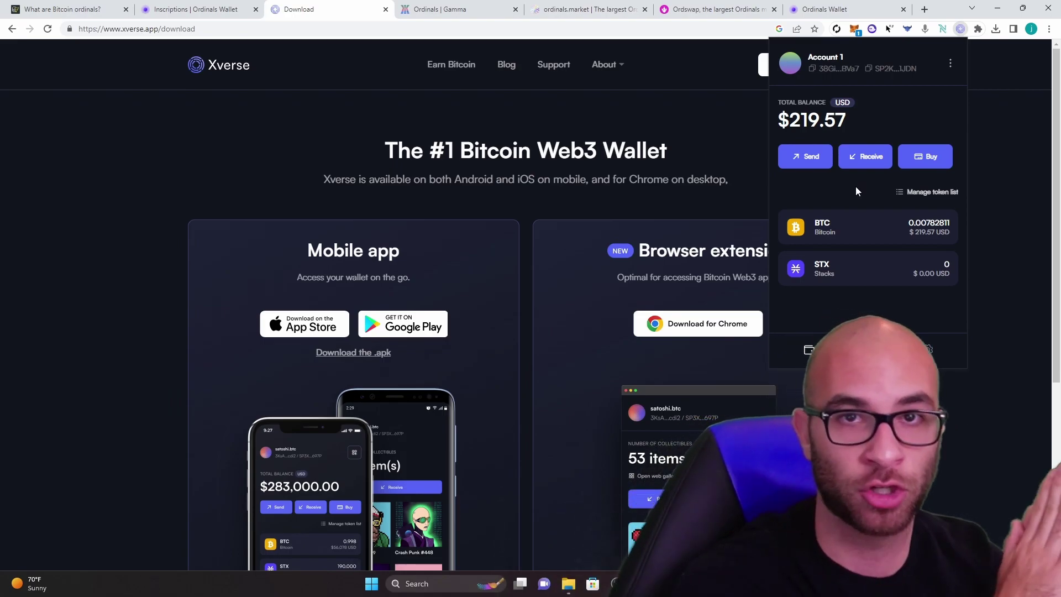
left_click(875, 163)
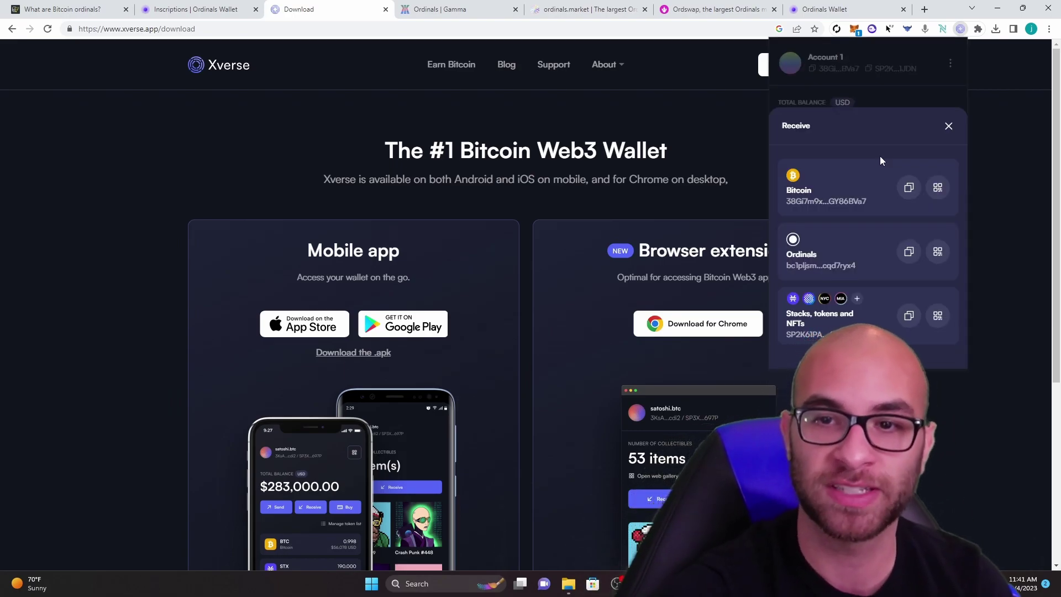
left_click_drag(785, 202, 870, 204)
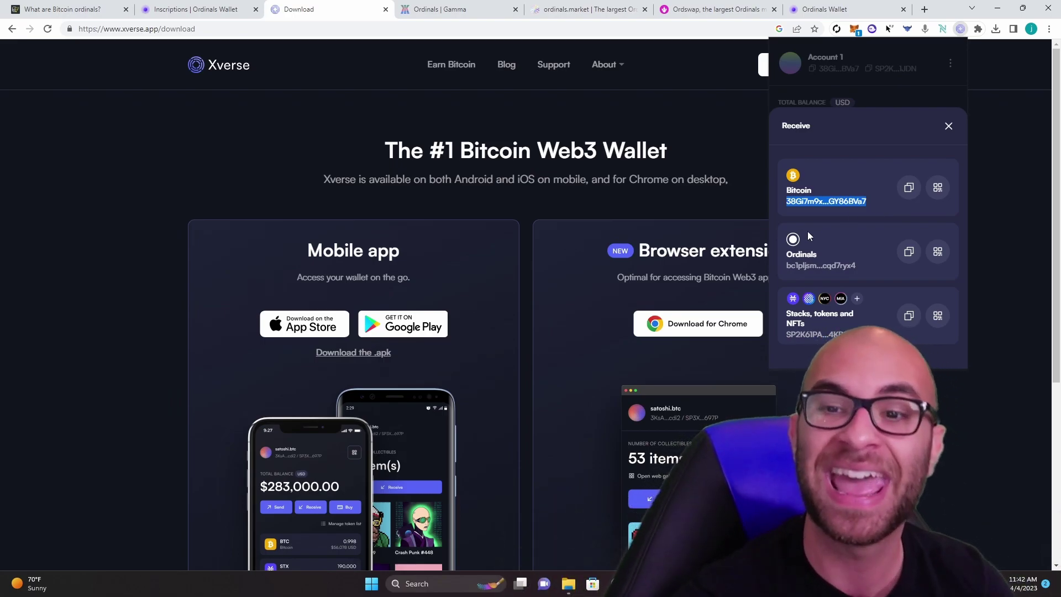
left_click_drag(865, 266, 784, 266)
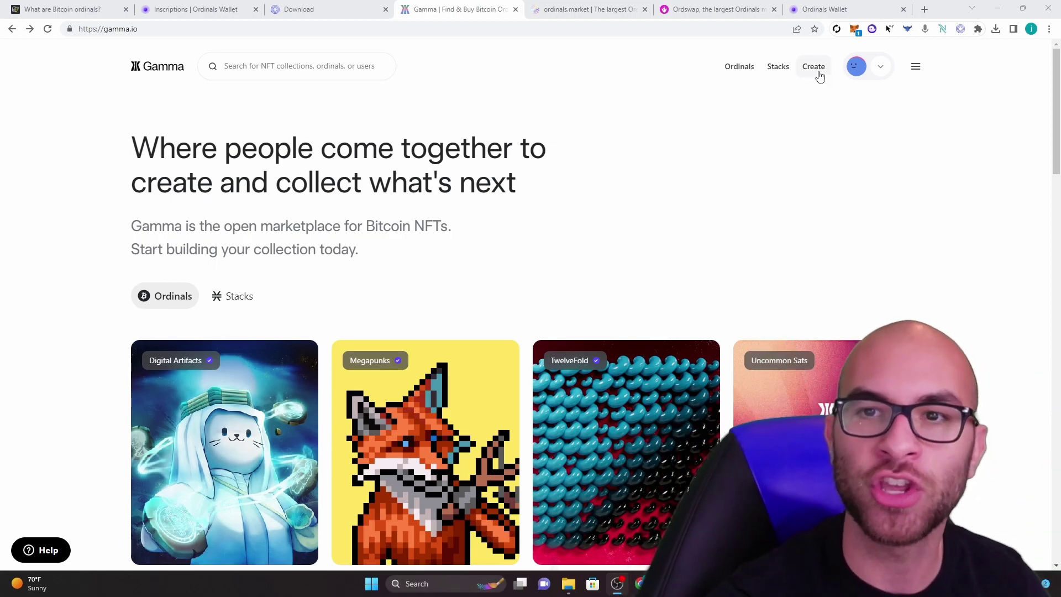
- Start a new inscription via Create > Create inscriptions and choose the Single Image type
left_click(821, 76)
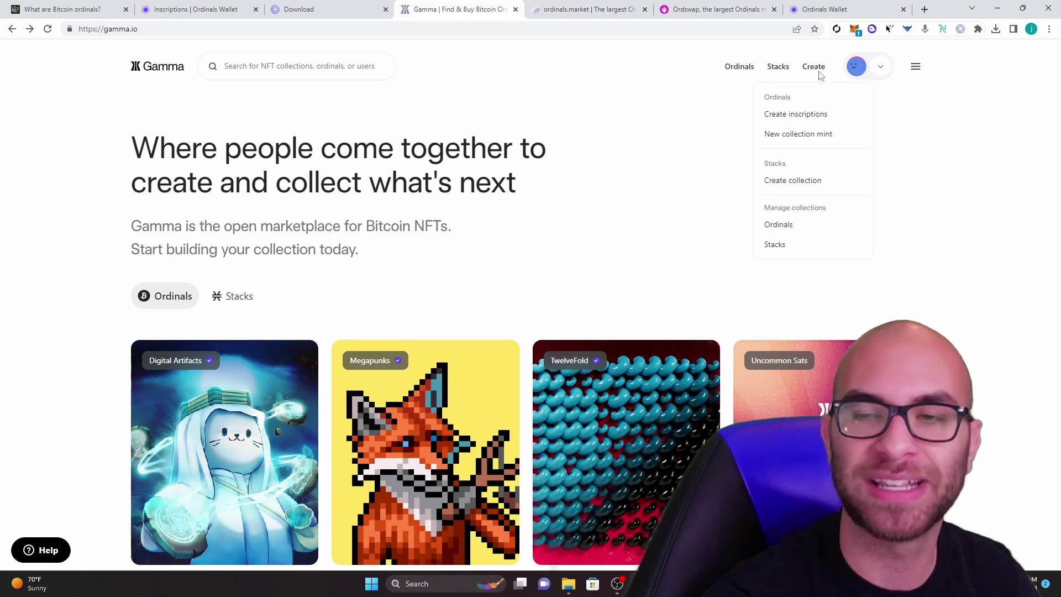
left_click(799, 116)
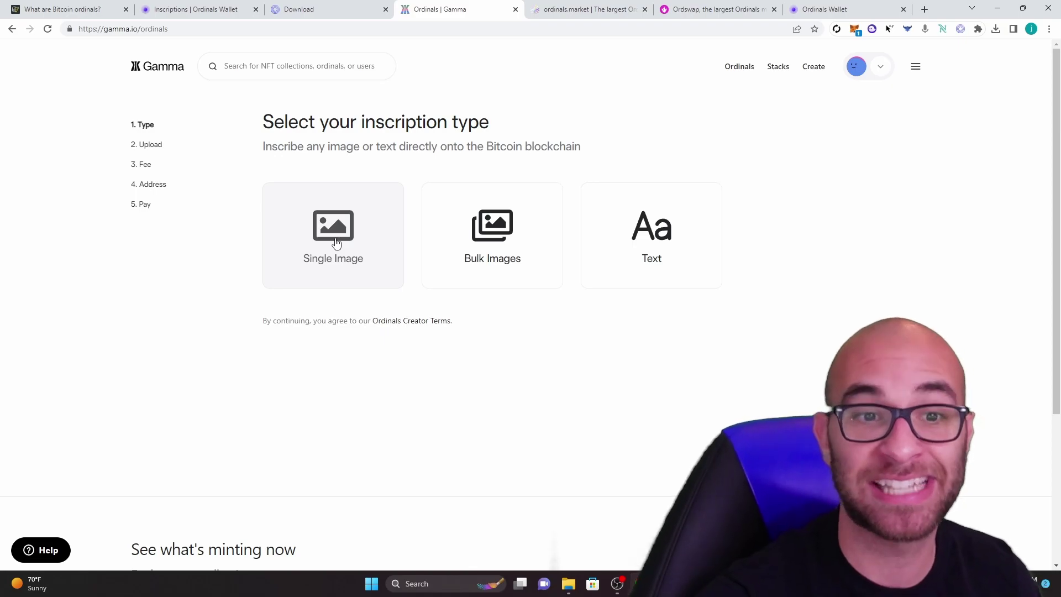
left_click(358, 261)
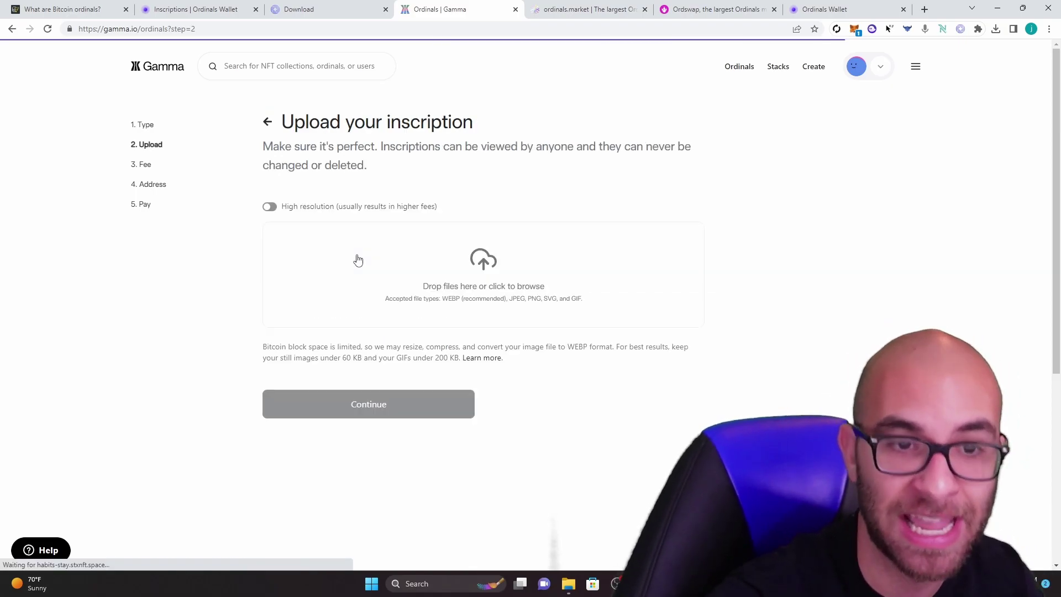
- Upload the Untitled_Artwork image file as the inscription's image
left_click(474, 268)
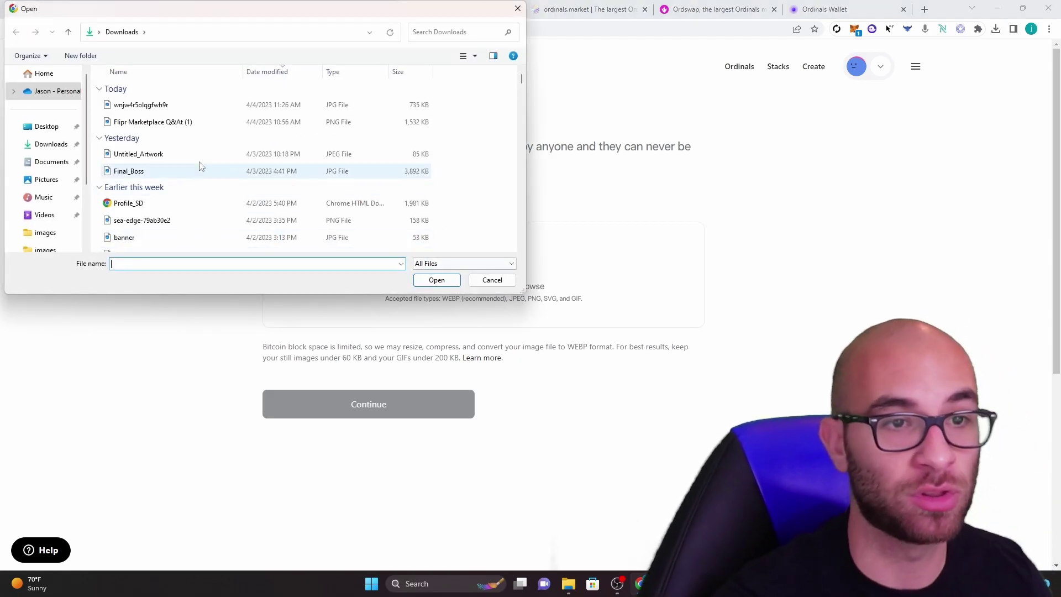
left_click(188, 155)
left_click(436, 280)
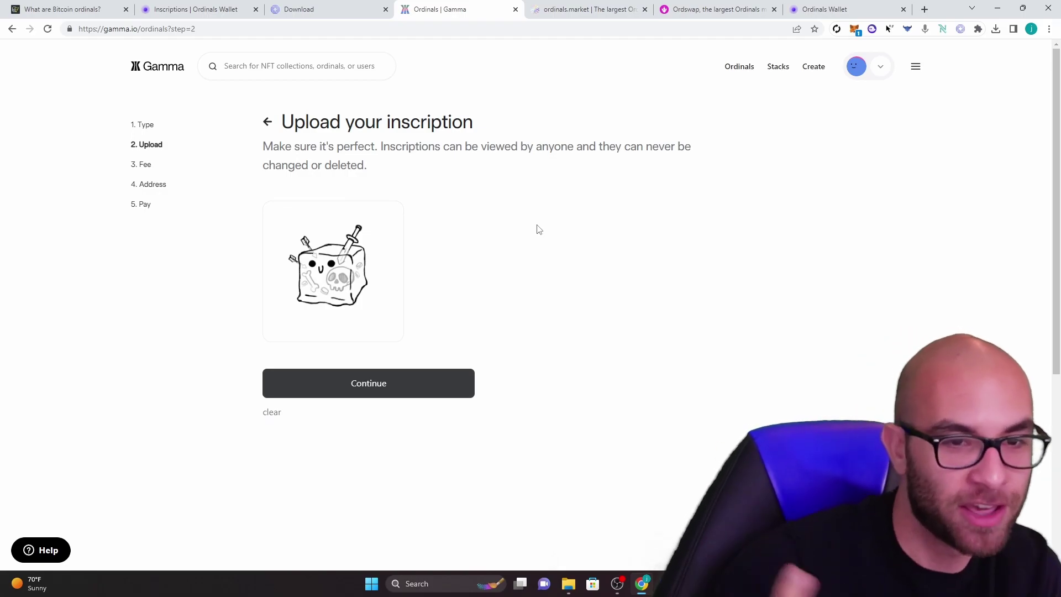
- Continue to the fee step and select the Normal fee of 8 sats/vByte
left_click(397, 382)
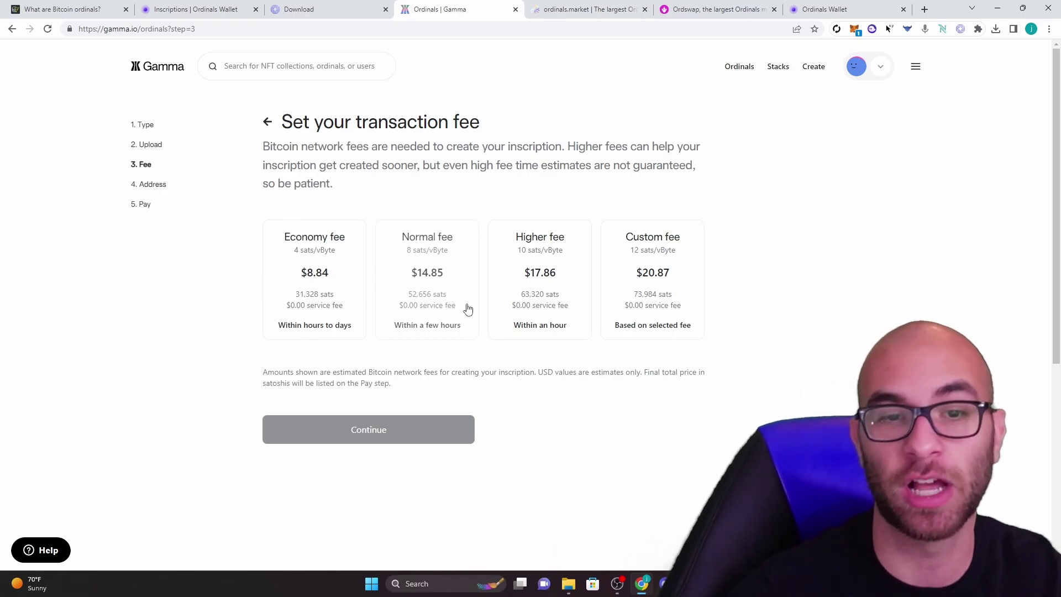
left_click(434, 310)
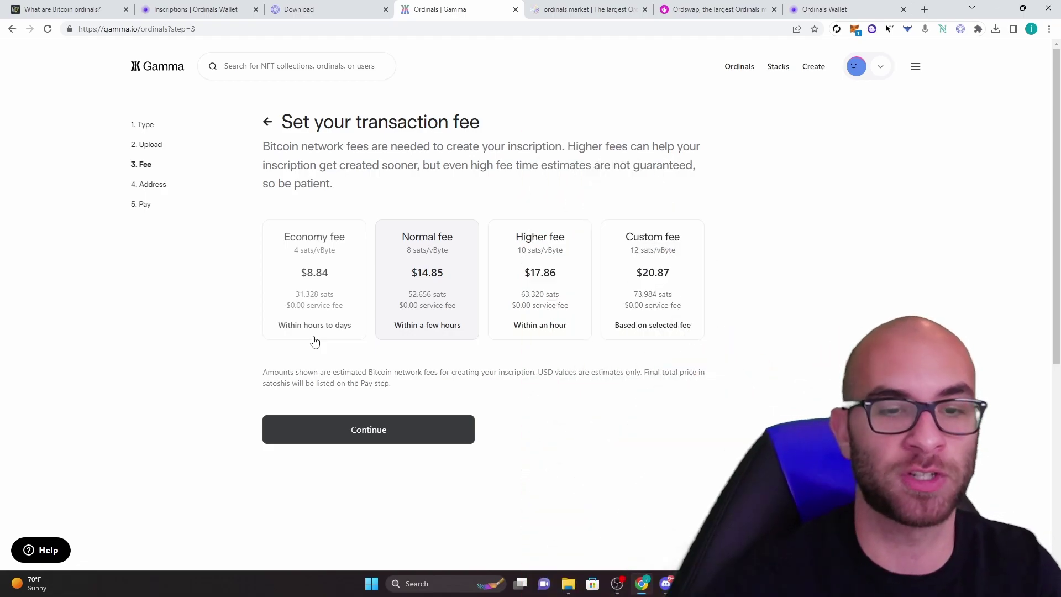
- Paste the Xverse Ordinals receiving address into Gamma's recipient address field
left_click(378, 432)
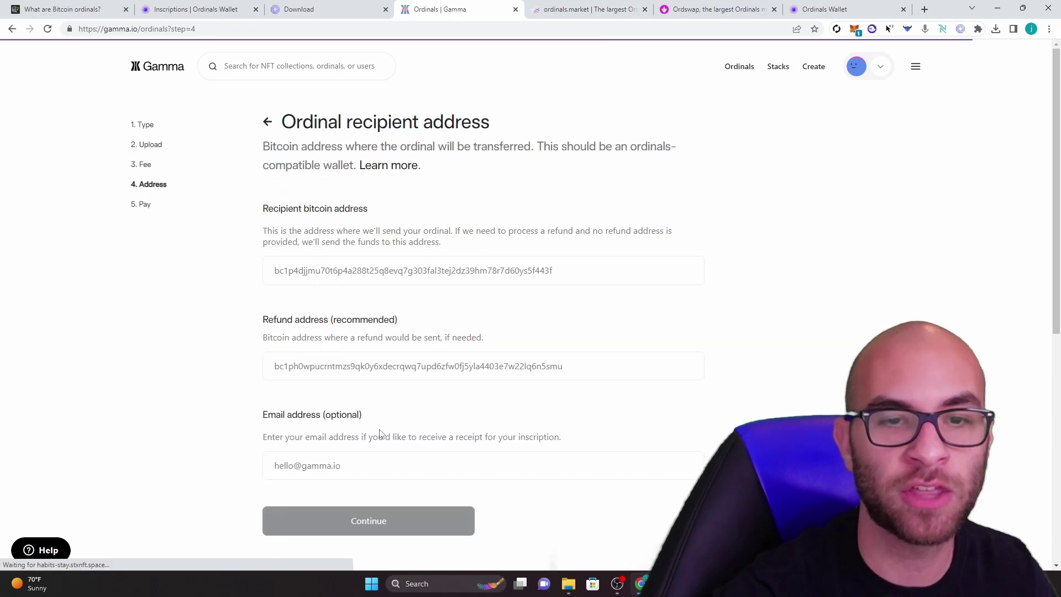
scroll(500, 363, "down", 2)
scroll(530, 348, "up", 2)
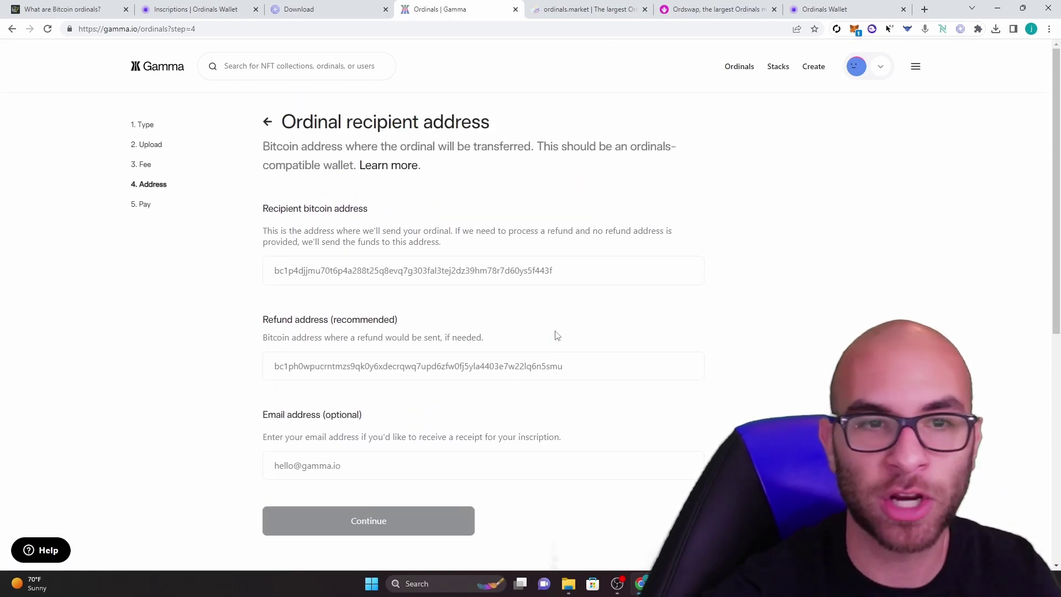
left_click(960, 30)
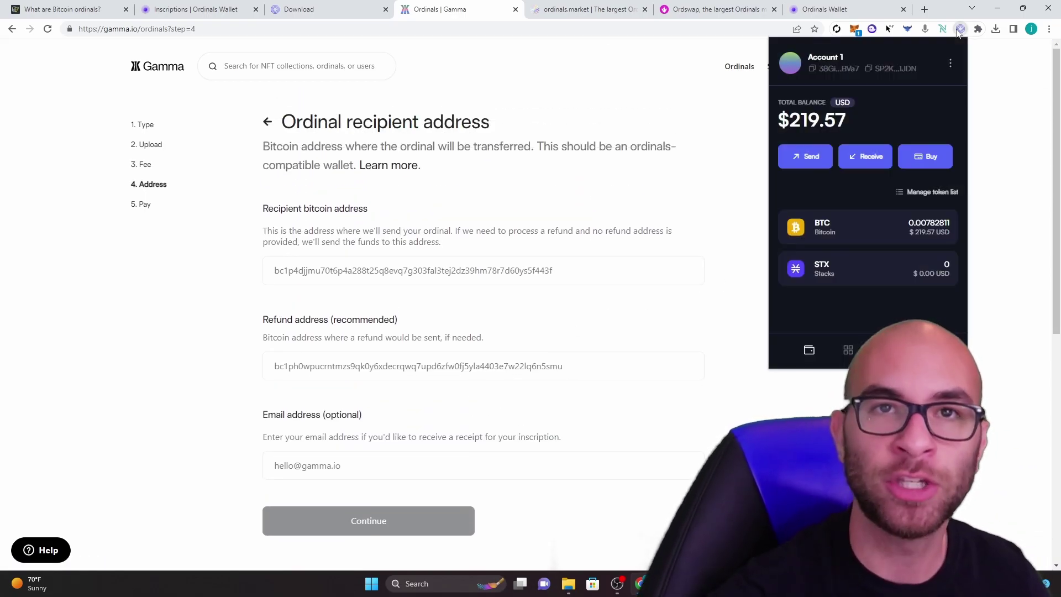
left_click(870, 158)
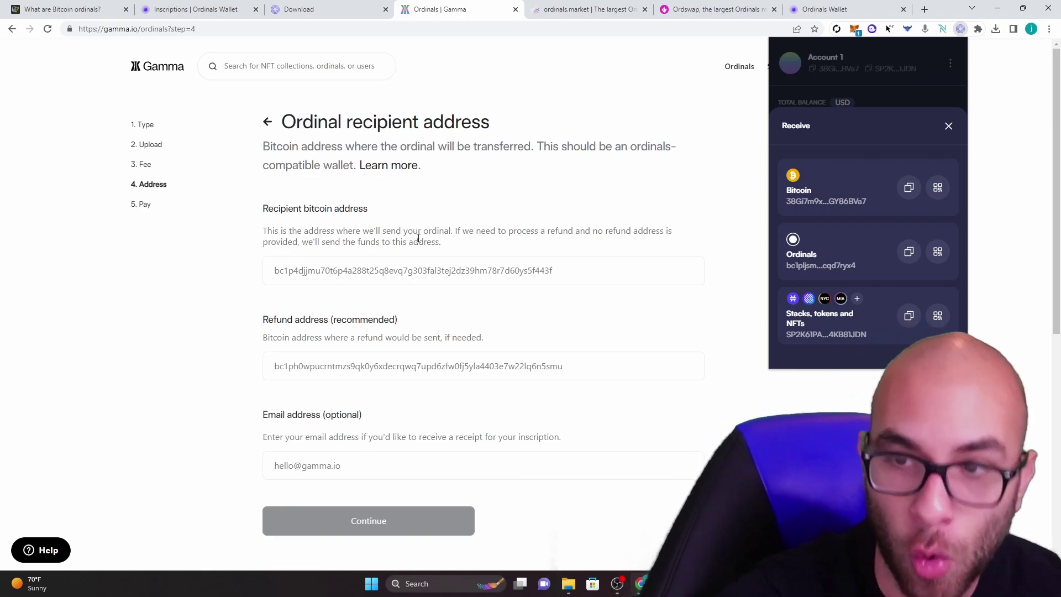
left_click(909, 253)
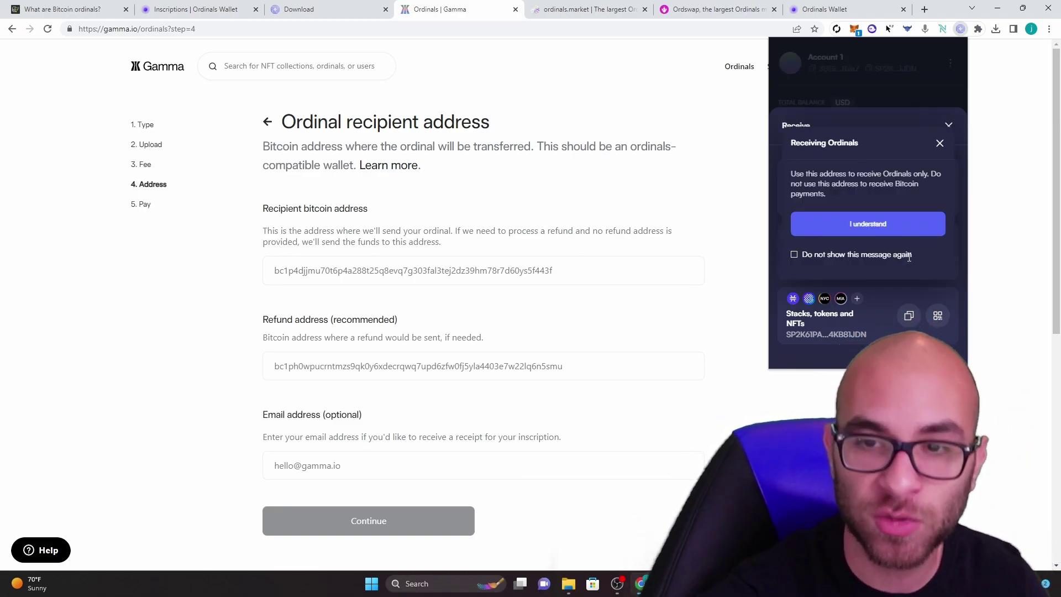
left_click(872, 224)
left_click(529, 267)
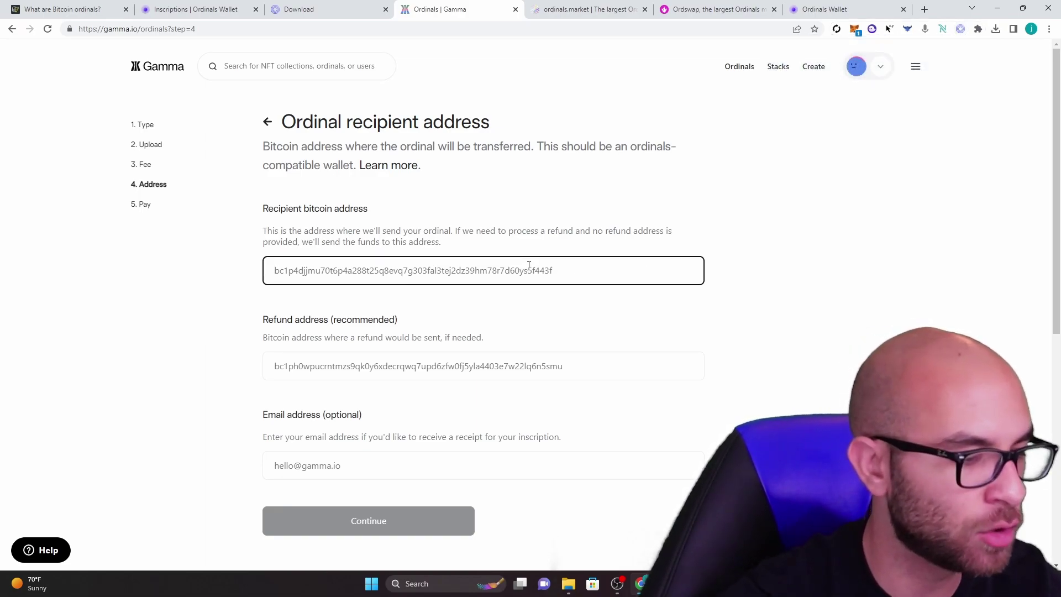
key("ctrl+v")
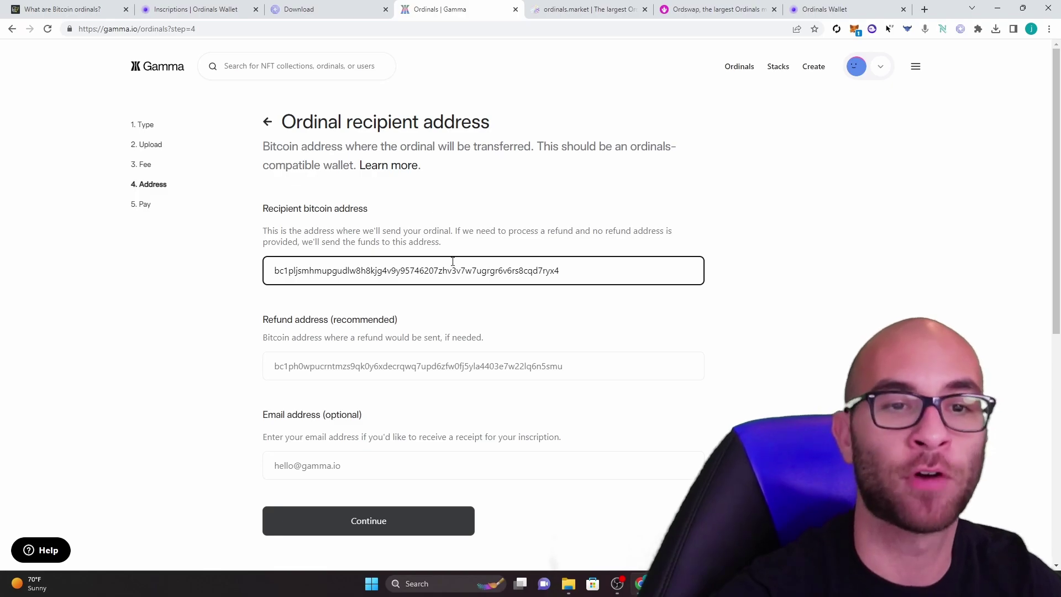
- Paste the Xverse Bitcoin receiving address into the refund address field
left_click(960, 29)
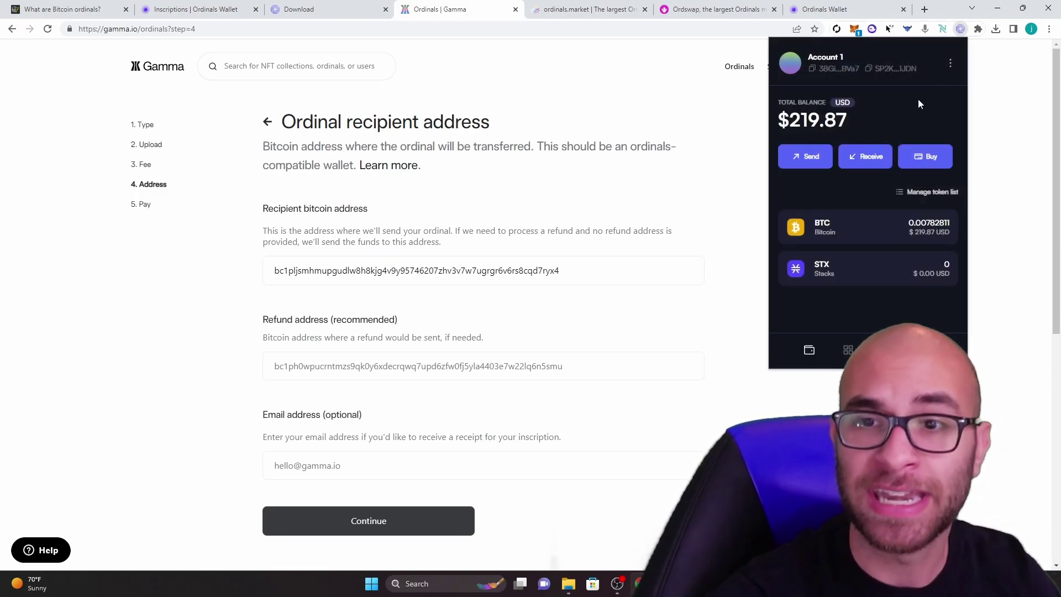
left_click(863, 156)
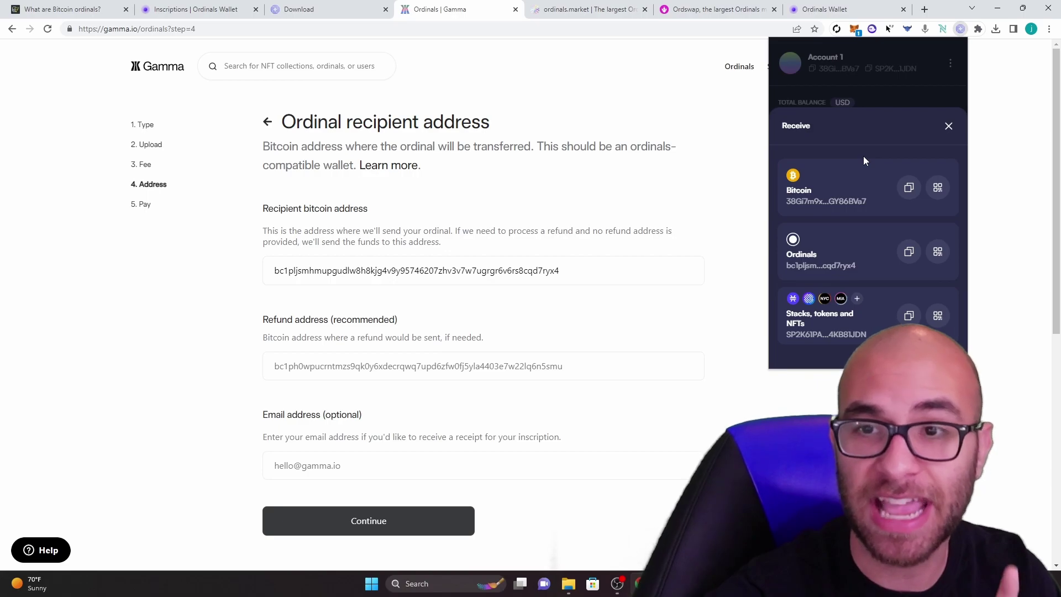
left_click(911, 188)
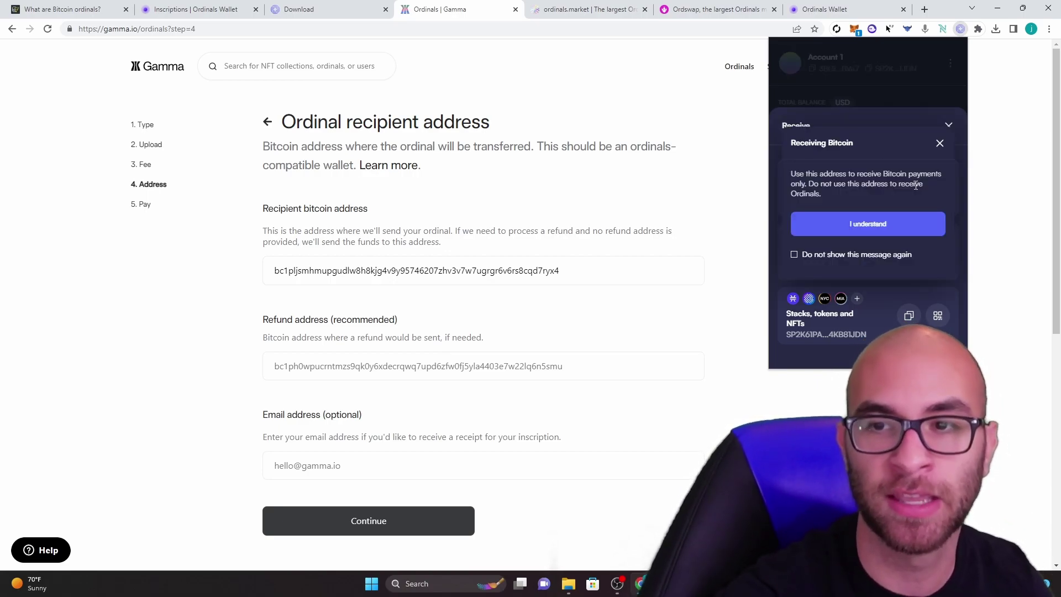
left_click(899, 217)
left_click(414, 370)
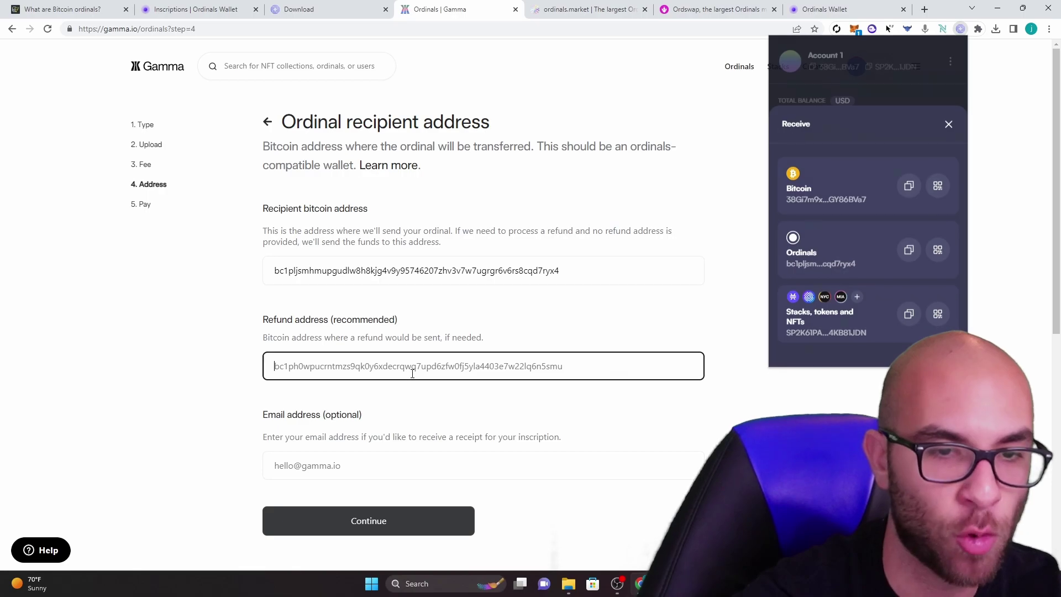
key("ctrl+v")
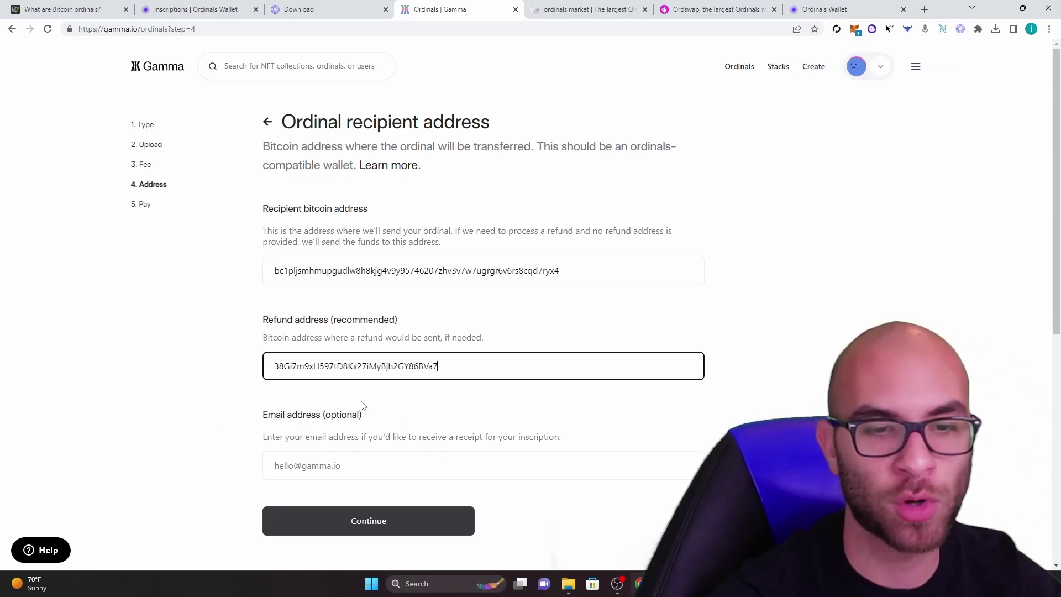
scroll(366, 438, "down", 3)
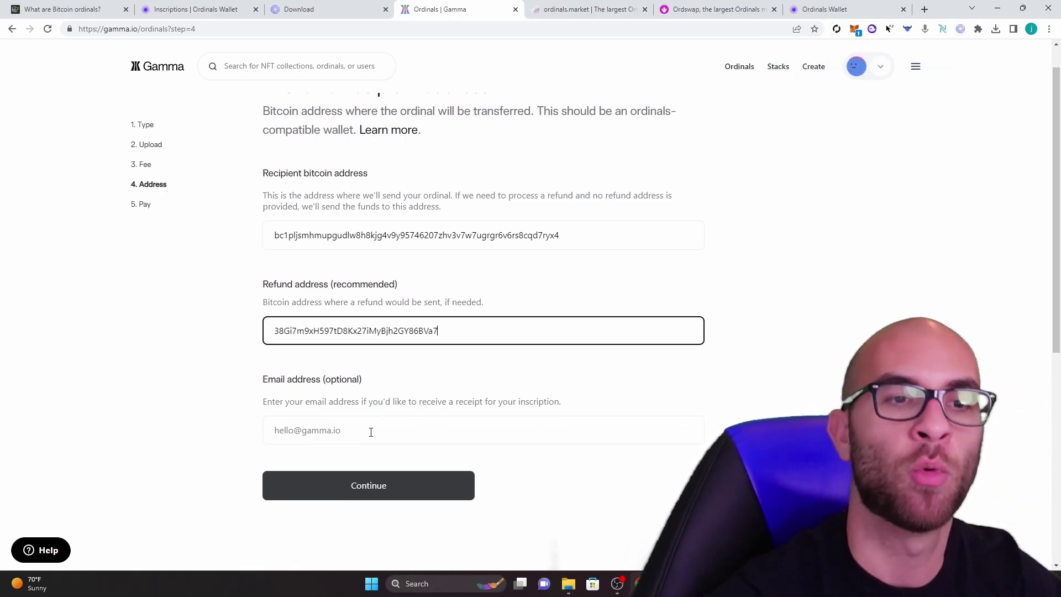
- Read the terms to the end, accept the Ordinal Inscription Creator Terms of Use, and continue
left_click(369, 357)
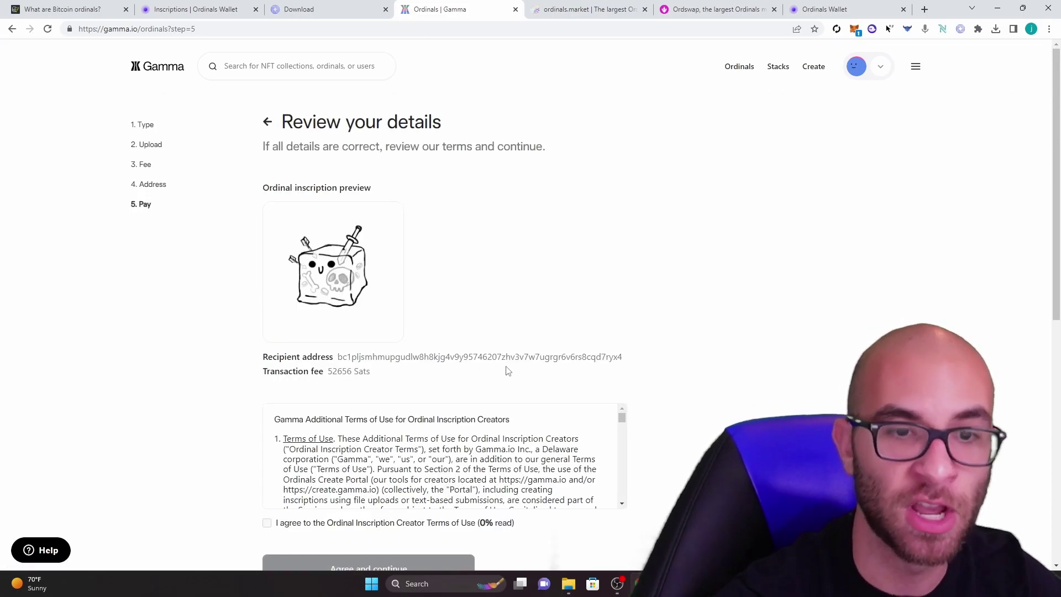
scroll(520, 305, "down", 1)
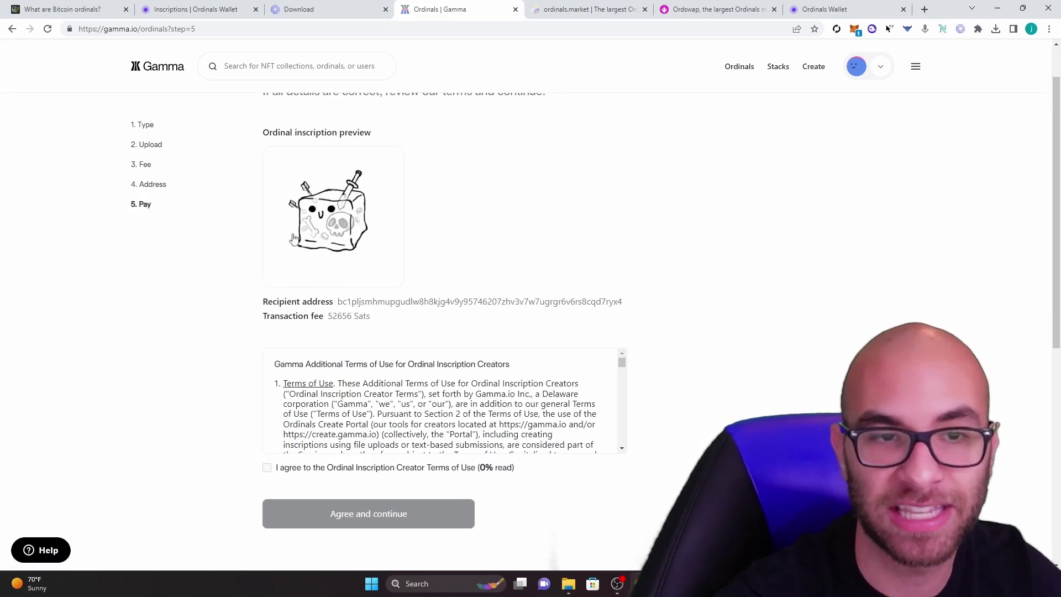
scroll(484, 250, "down", 1)
left_click_drag(621, 307, 622, 384)
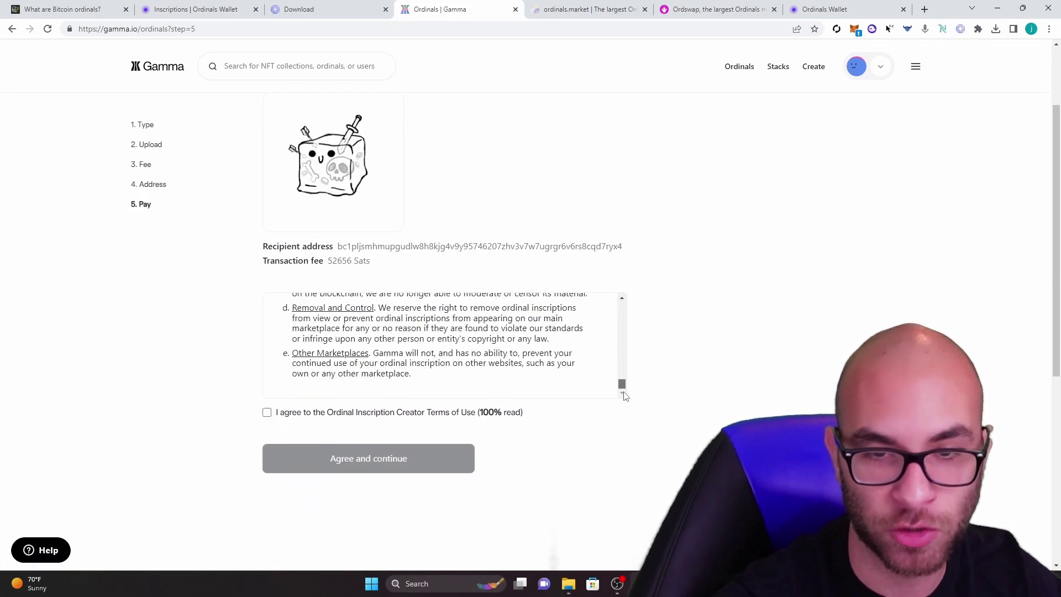
left_click(267, 412)
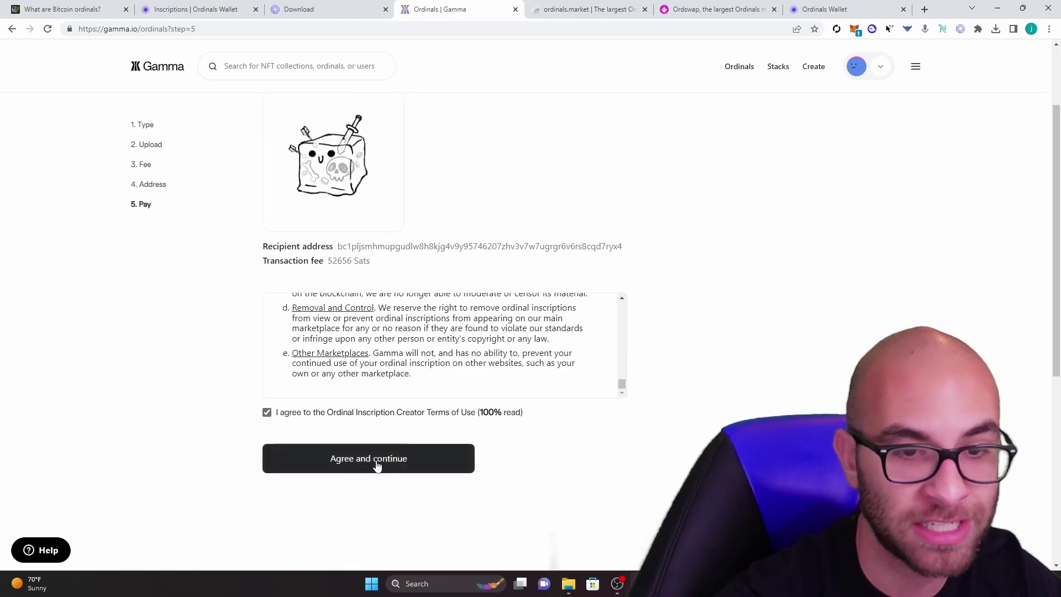
left_click(377, 466)
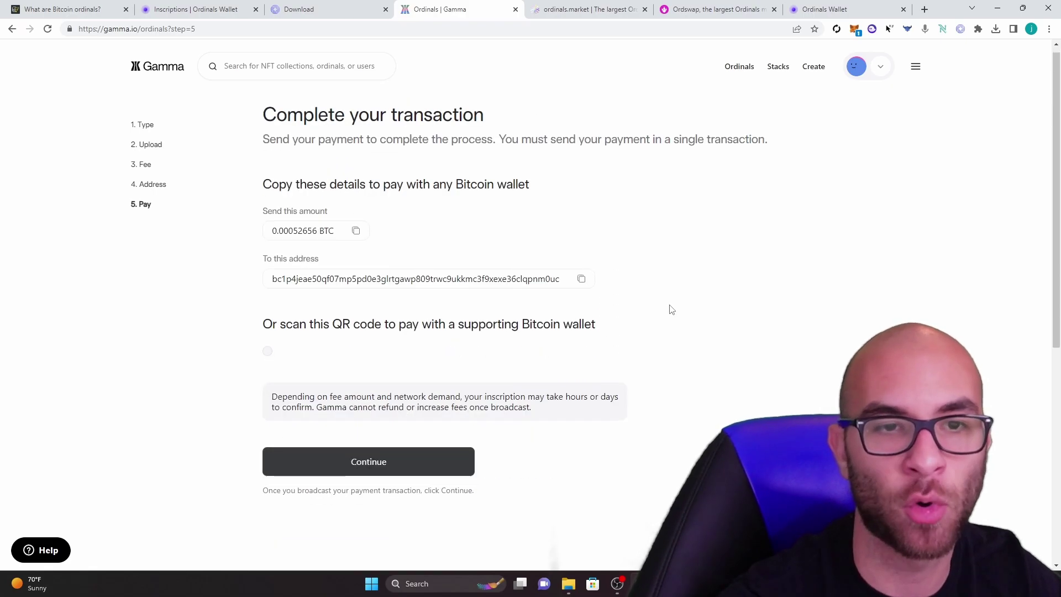
- Copy Gamma's payment address and paste it as recipient of a BTC send in Xverse
scroll(670, 308, "down", 1)
scroll(671, 309, "up", 1)
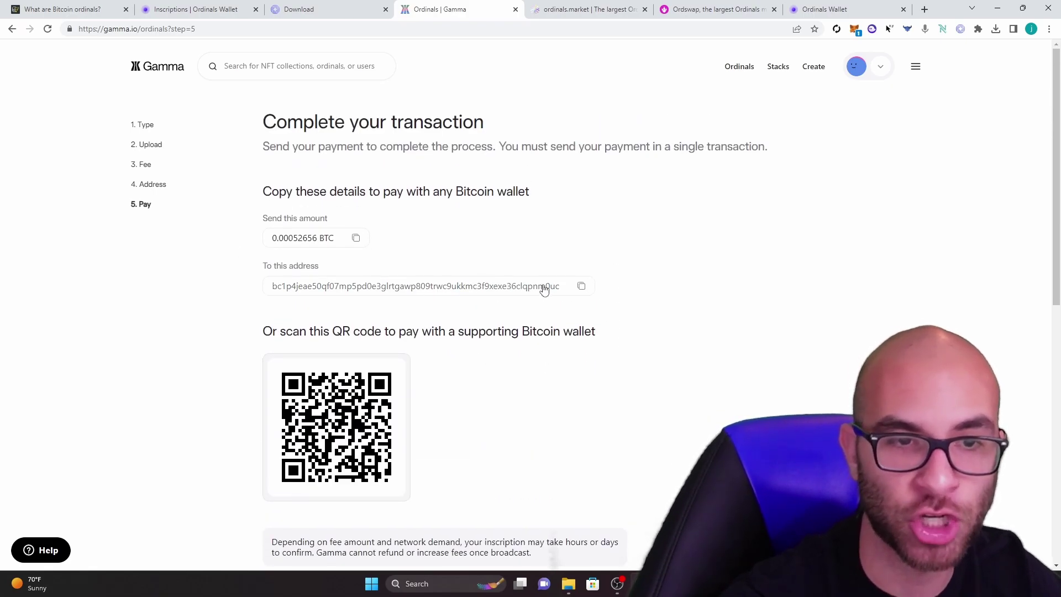
left_click(580, 288)
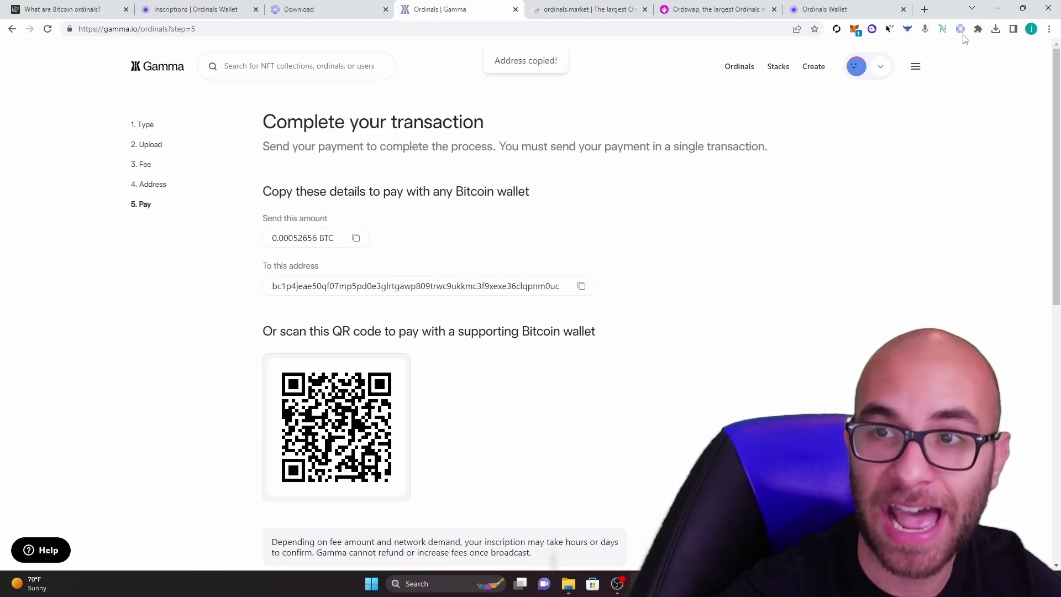
left_click(961, 31)
left_click(801, 157)
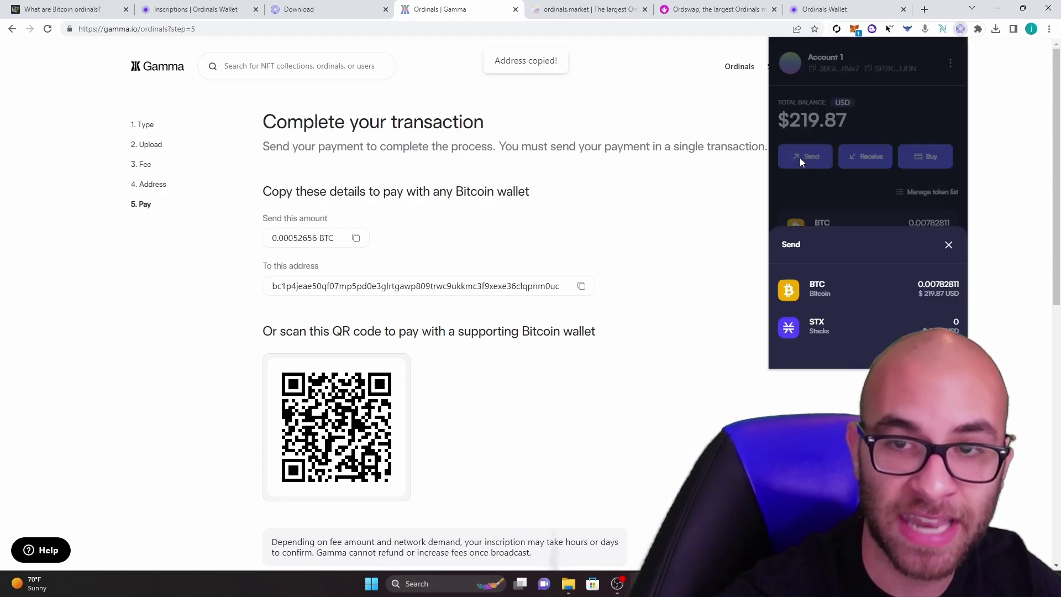
left_click(851, 293)
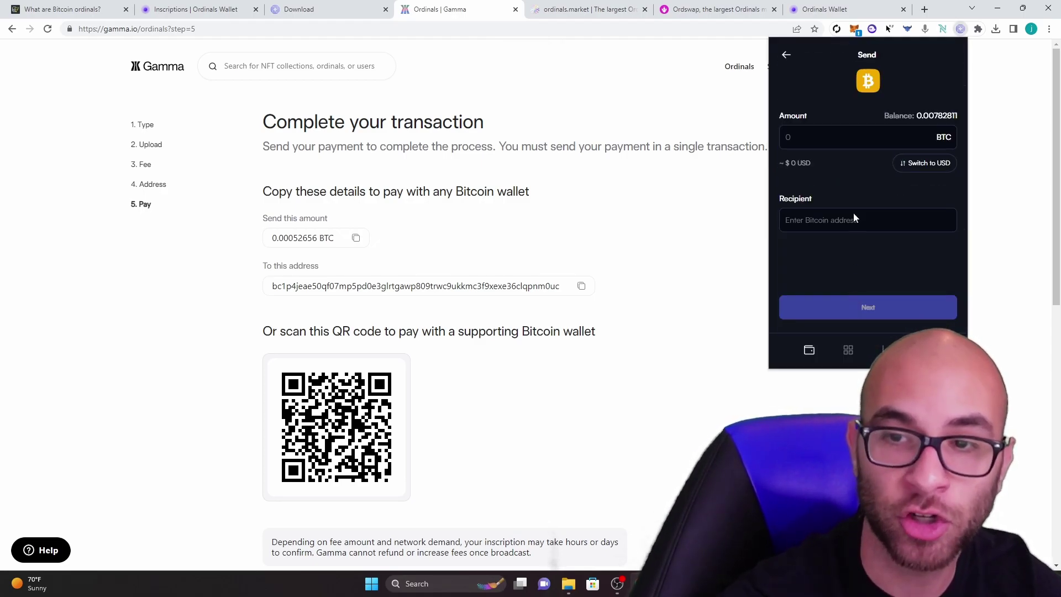
left_click(822, 231)
key("ctrl+v")
- Enter the amount 0.00052656 BTC and continue to the payment review
left_click(819, 140)
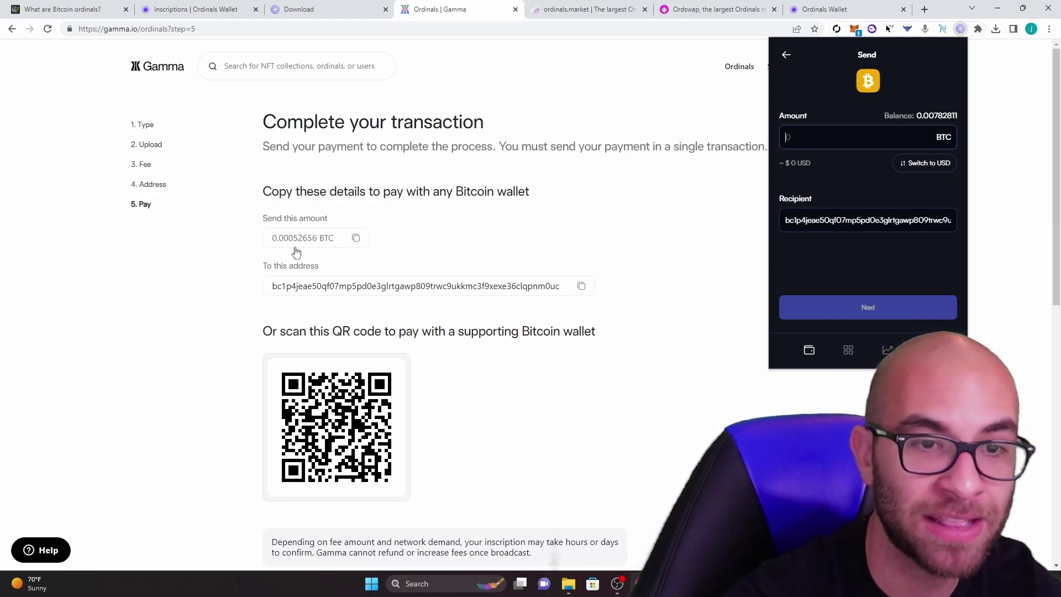
type(".0")
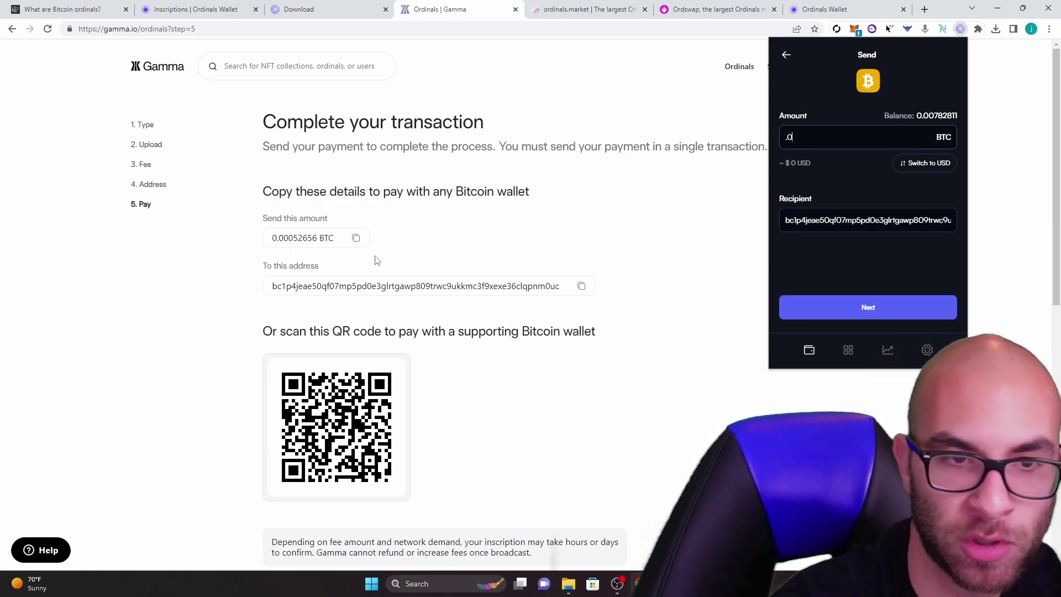
type("00")
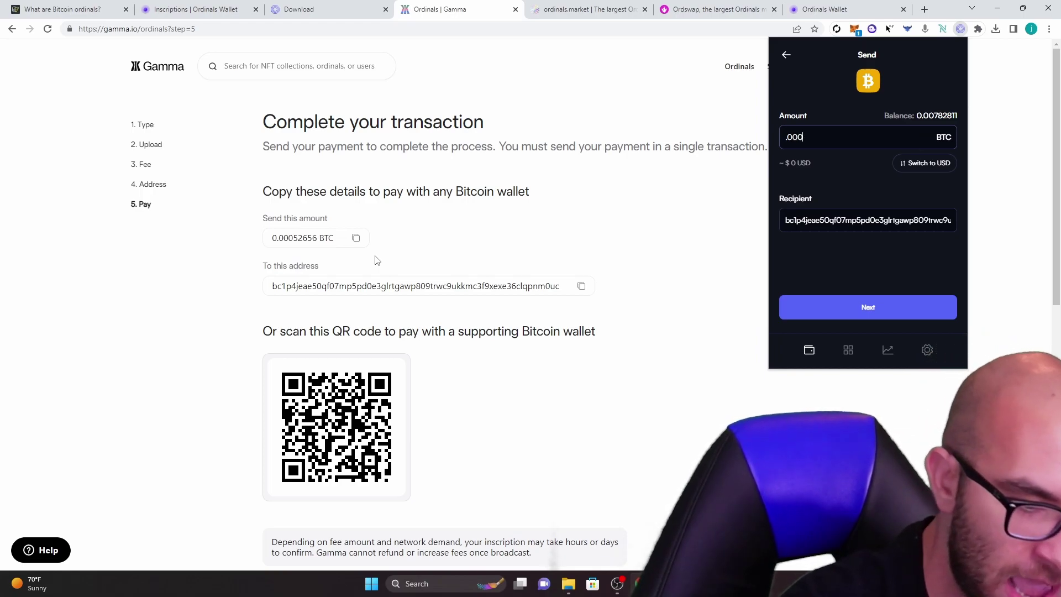
type("52656")
left_click(877, 310)
scroll(912, 301, "down", 1)
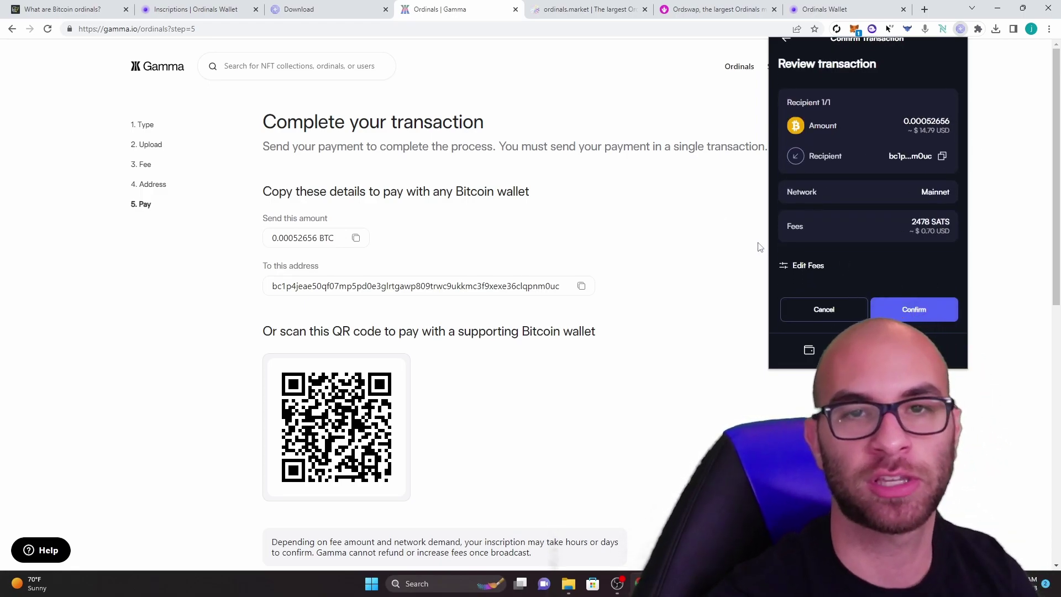
left_click(662, 221)
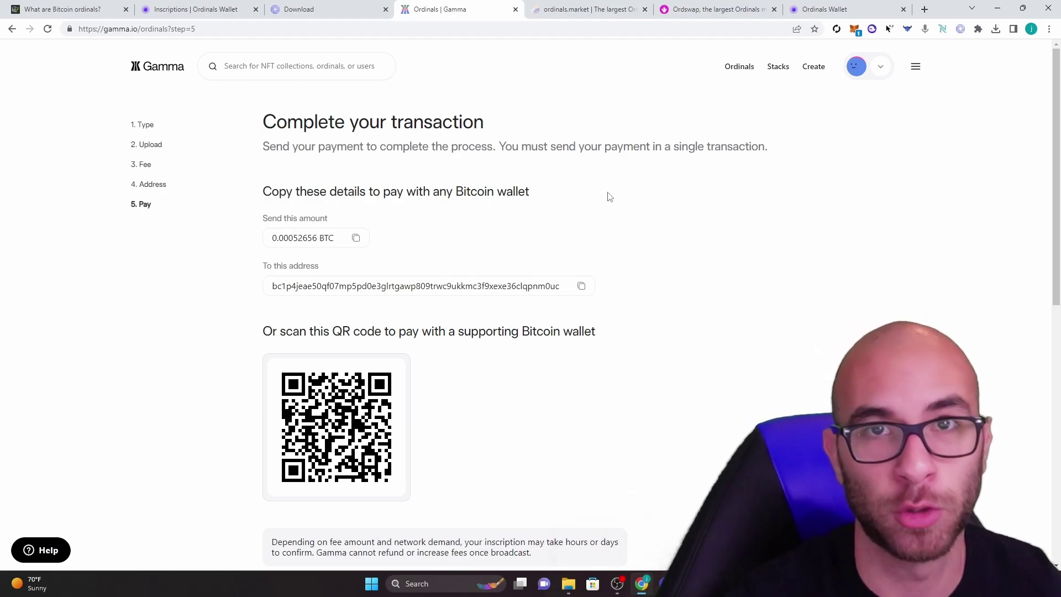
- Switch to the ordinals.market tab with Ctrl+Tab
key("ctrl+Tab")
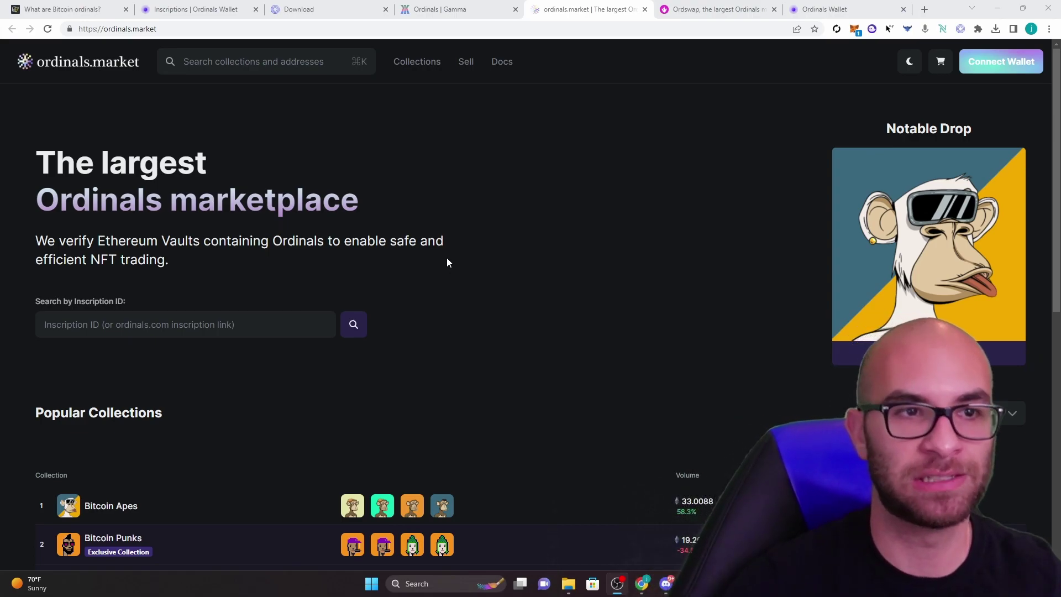
- Scroll through ordinals.market's Popular Collections list
scroll(533, 222, "down", 1)
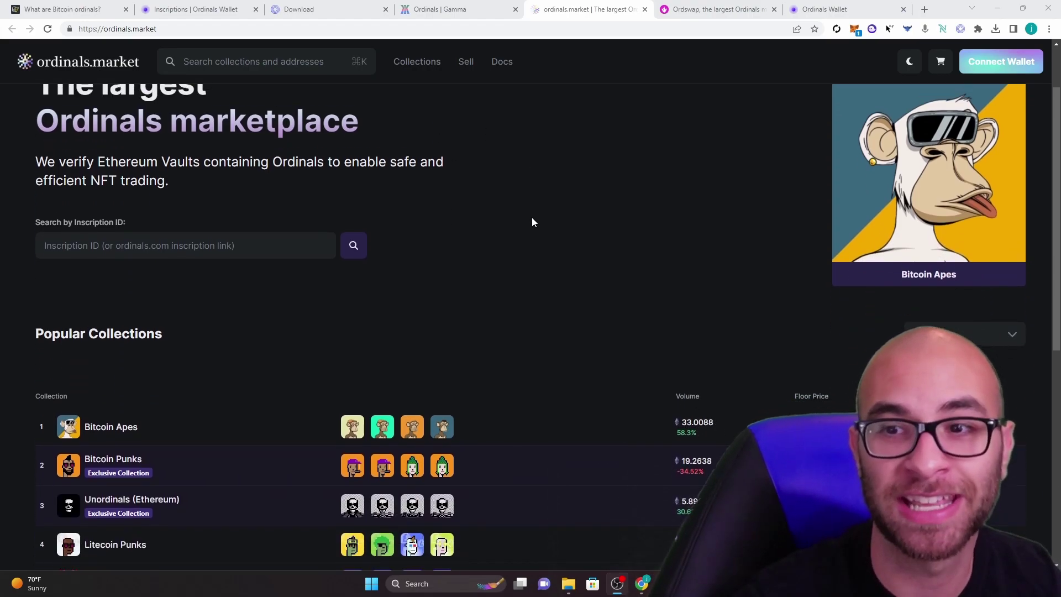
scroll(487, 242, "down", 2)
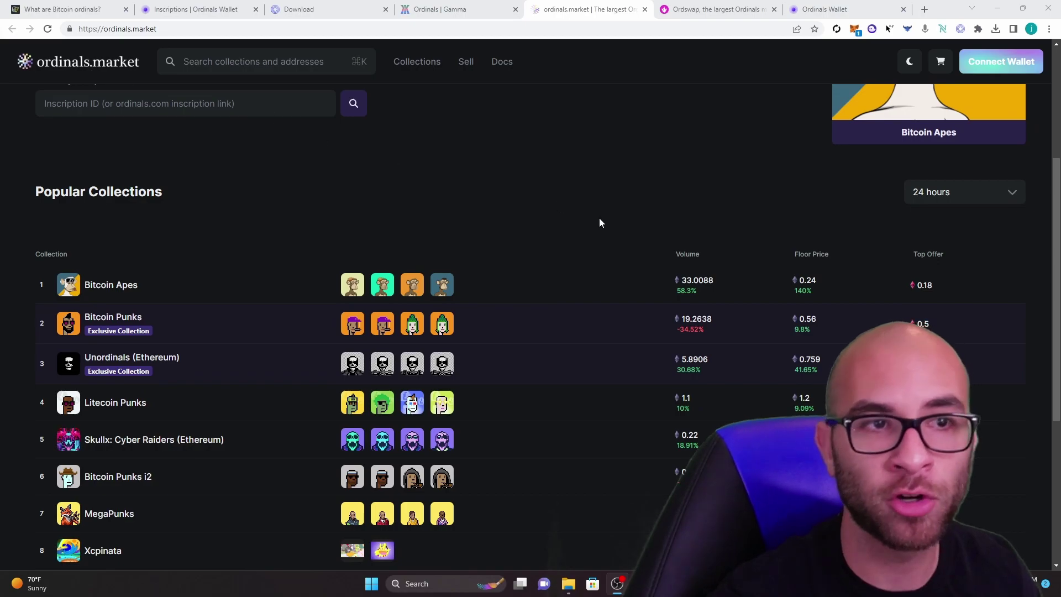
scroll(600, 222, "down", 3)
scroll(479, 213, "up", 5)
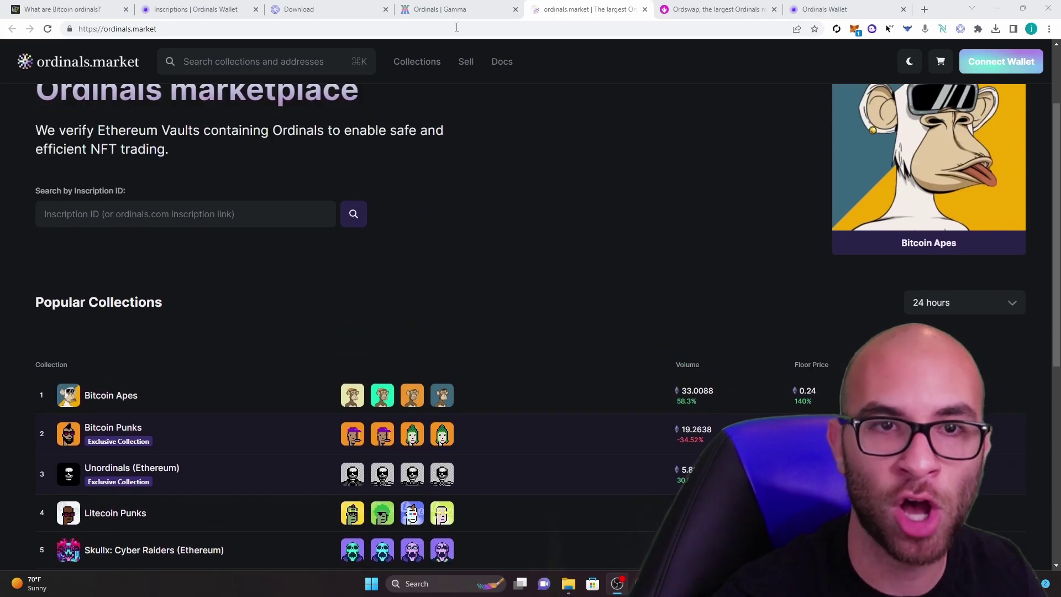
- Return to the Gamma tab, open its homepage via the logo, and scroll it
left_click(452, 10)
left_click(163, 69)
scroll(412, 372, "down", 6)
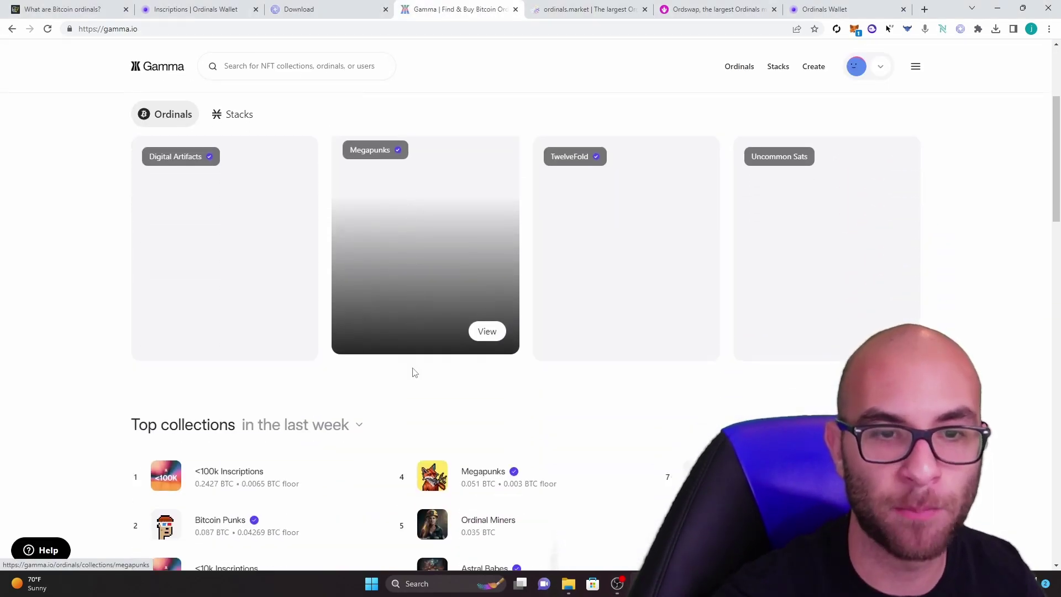
scroll(440, 327, "up", 6)
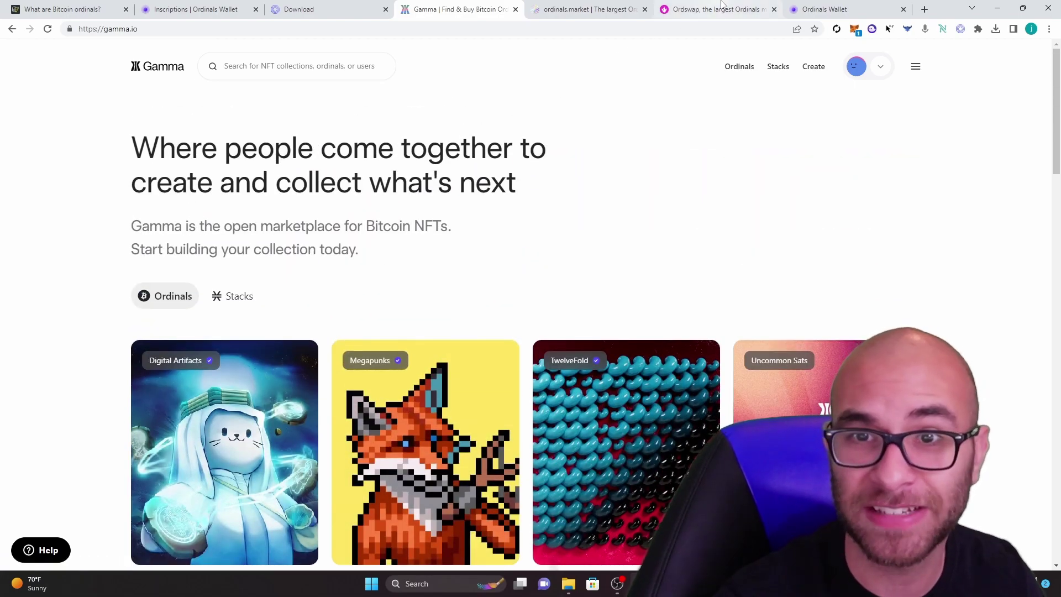
- Look over the Ordswap marketplace, then the Ordinals Wallet homepage listings
left_click(725, 8)
scroll(322, 154, "down", 10)
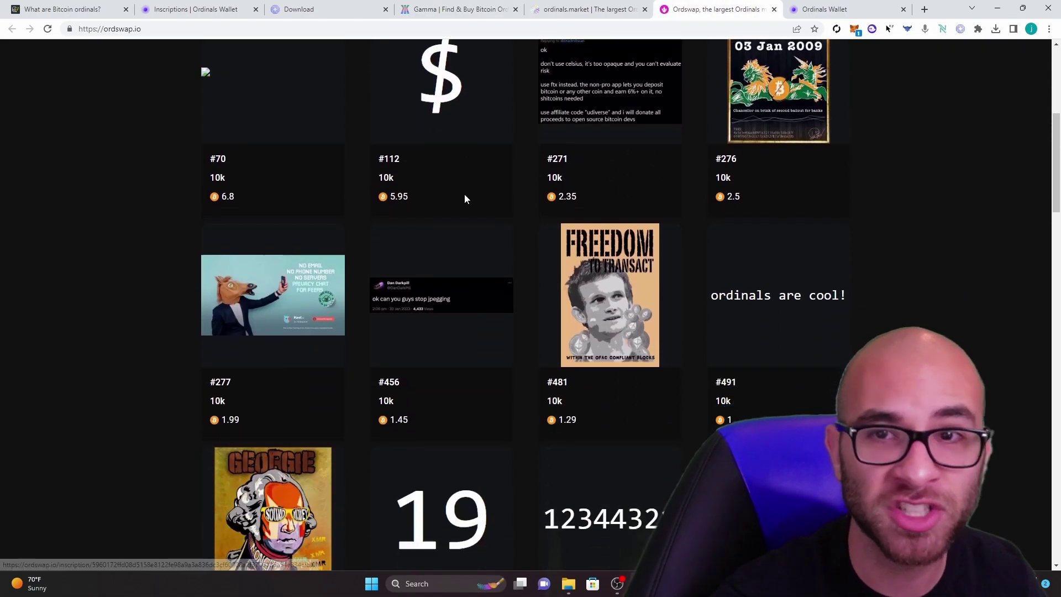
left_click(832, 8)
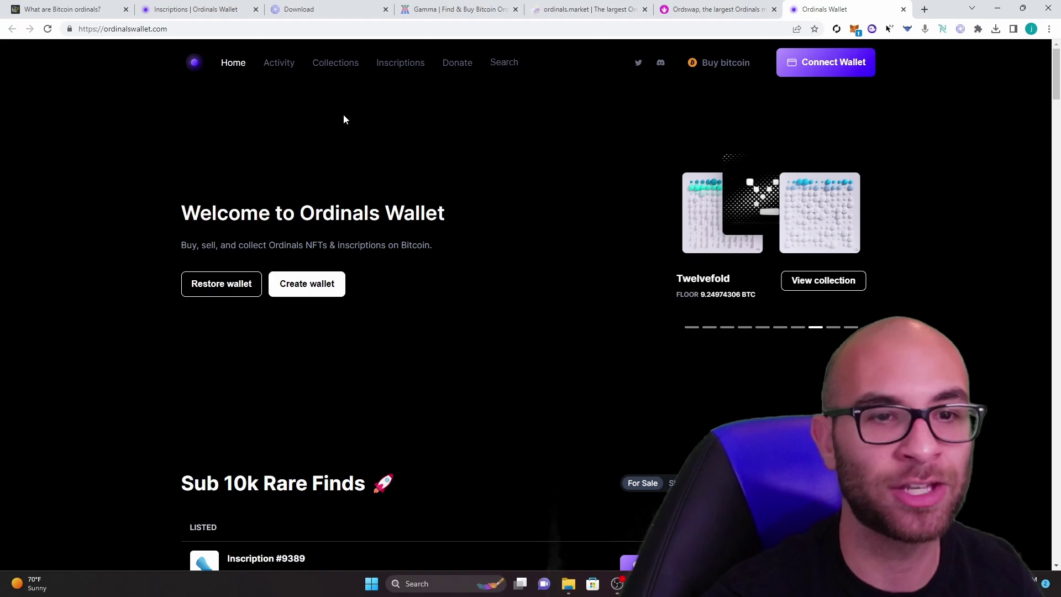
scroll(413, 147, "down", 6)
scroll(413, 153, "down", 1)
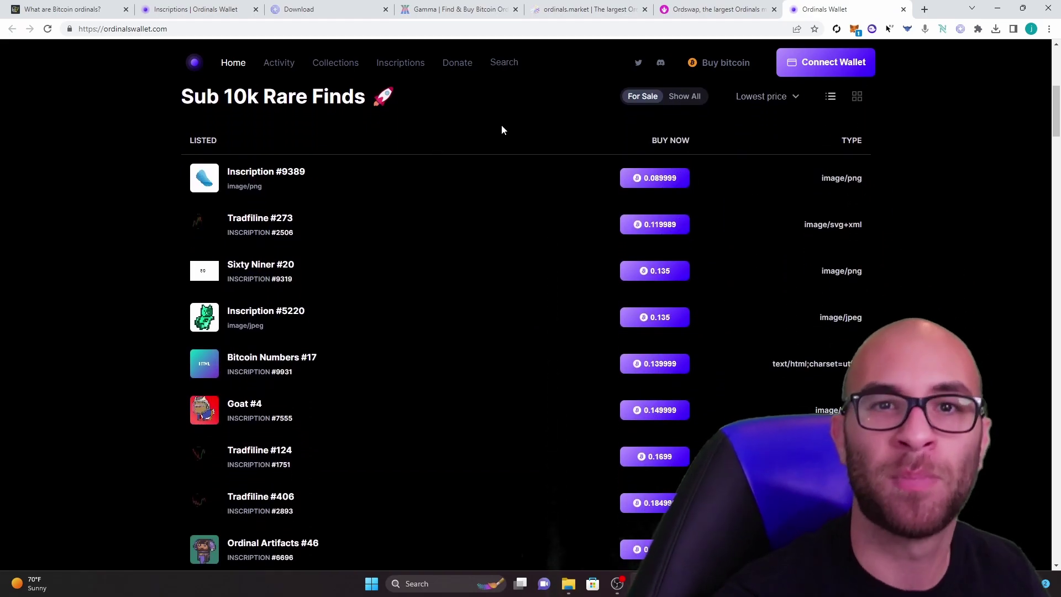
left_click(560, 8)
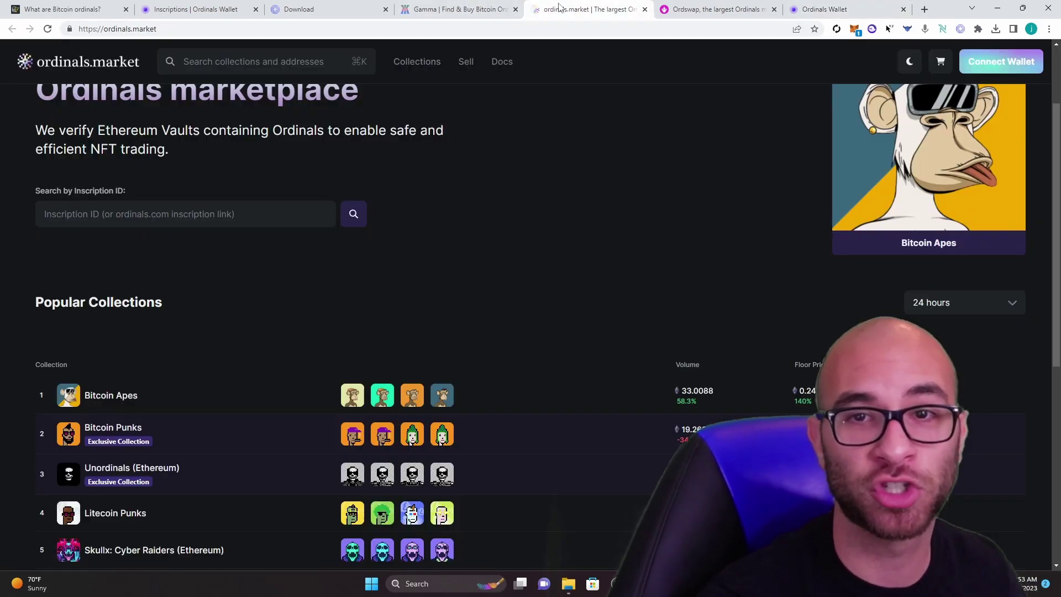
scroll(561, 225, "up", 2)
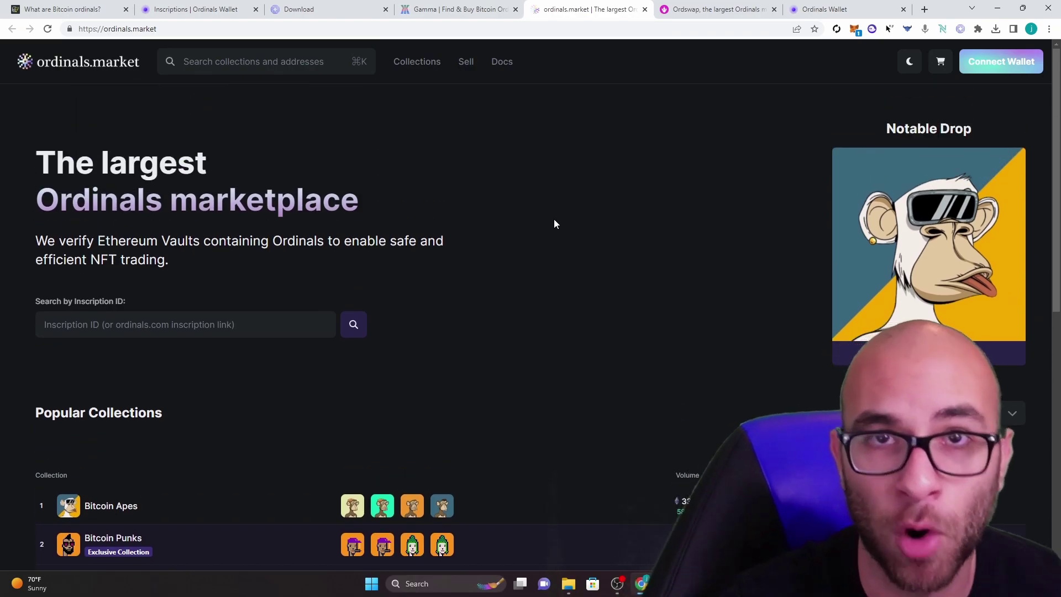